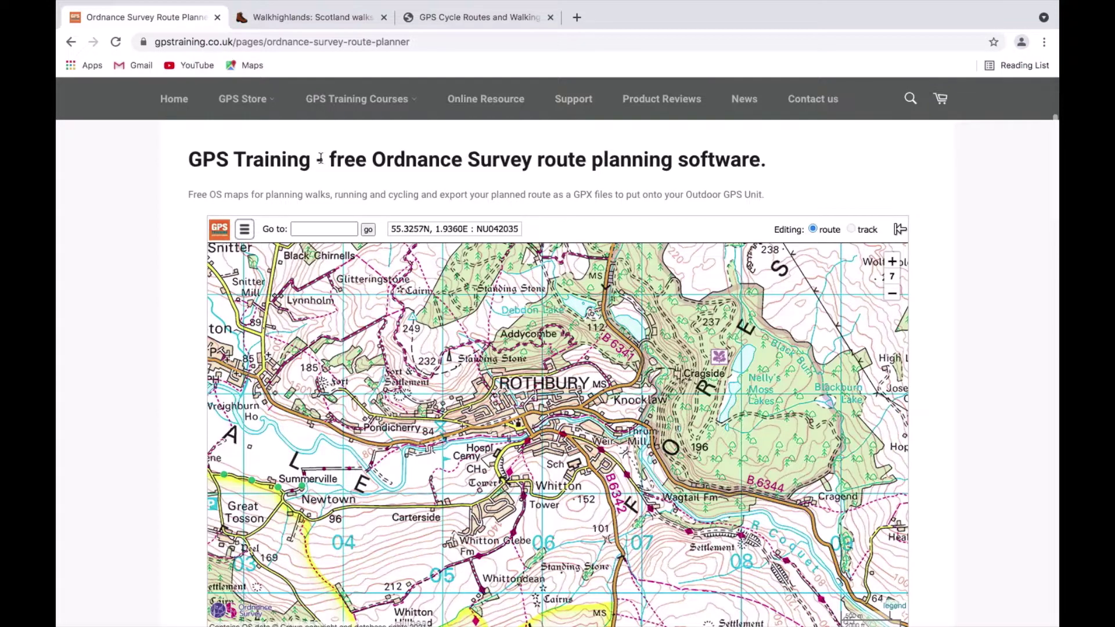
- Switch to the Walkhighlands website and open the island walks page for the Isle of Skye
{"action": "left_click", "coordinate": [300, 18]}
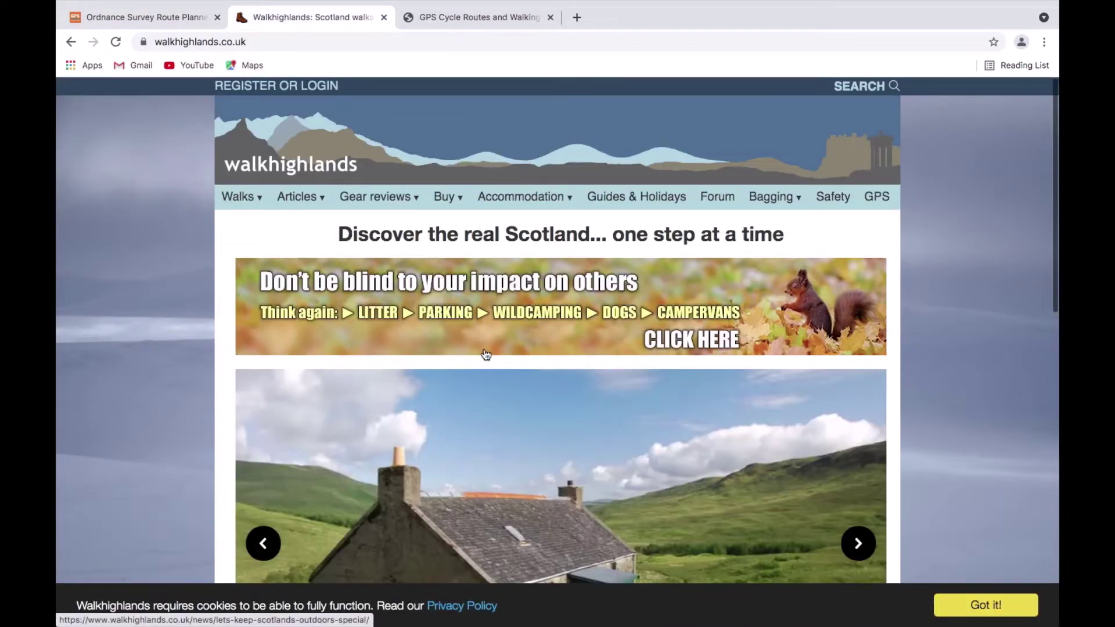
{"action": "scroll", "coordinate": [486, 351], "scroll_direction": "down", "scroll_amount": 6}
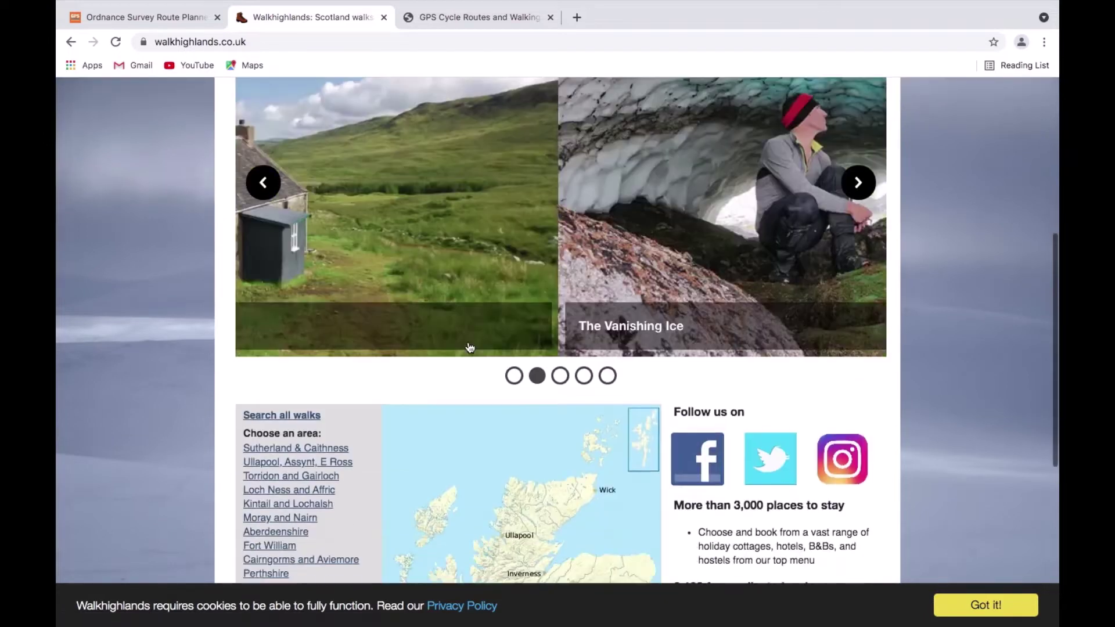
{"action": "scroll", "coordinate": [468, 346], "scroll_direction": "up", "scroll_amount": 5}
{"action": "scroll", "coordinate": [467, 346], "scroll_direction": "up", "scroll_amount": 2}
{"action": "left_click", "coordinate": [241, 200]}
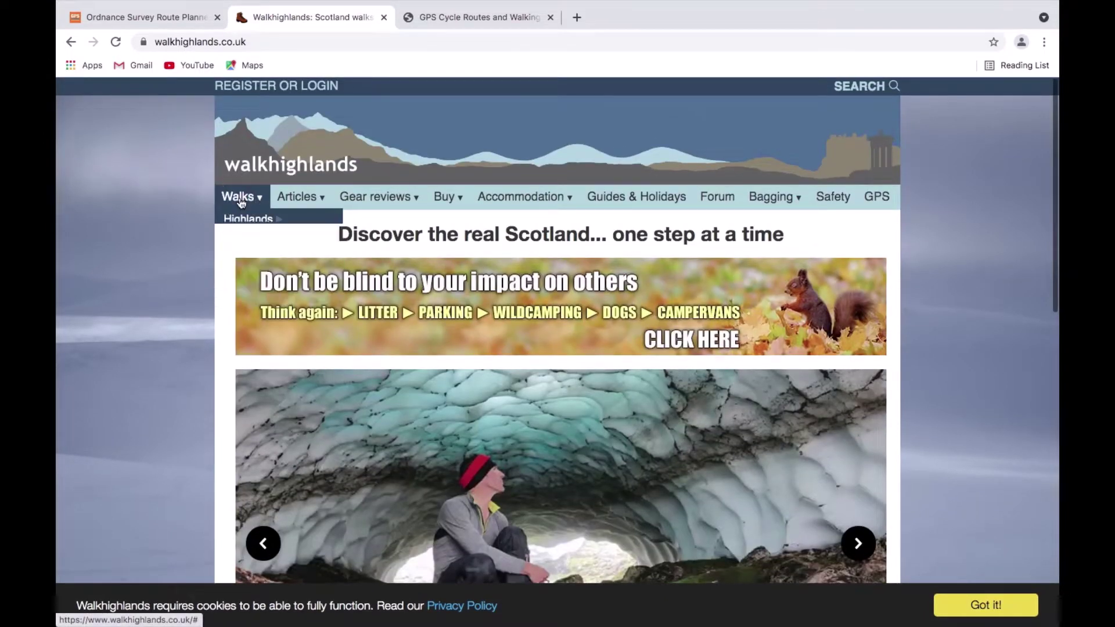
{"action": "mouse_move", "coordinate": [237, 226]}
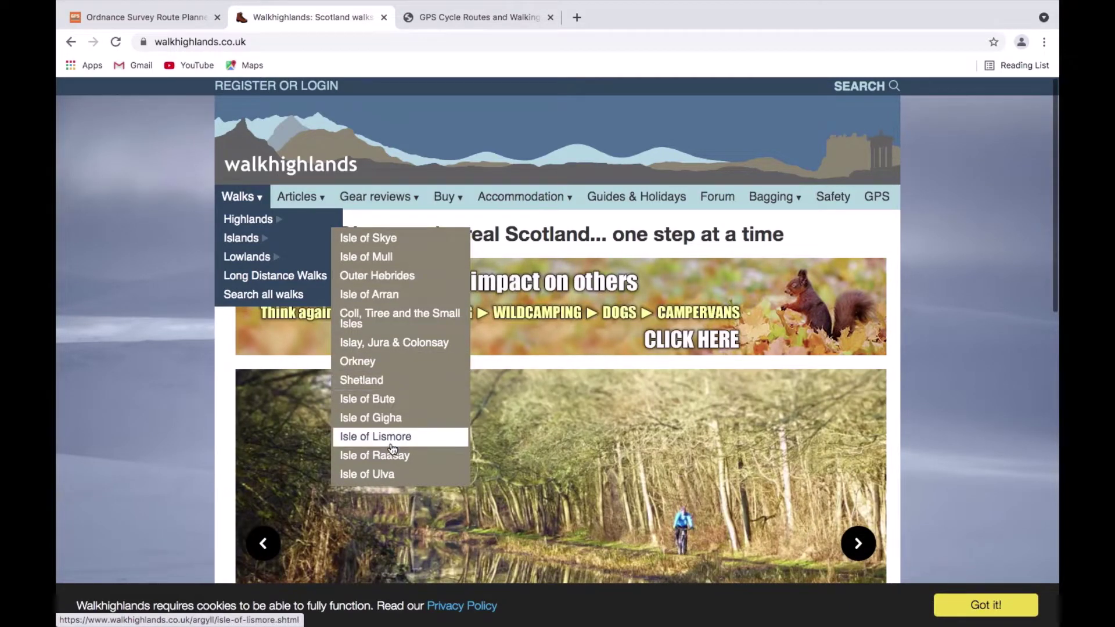
{"action": "left_click", "coordinate": [389, 239]}
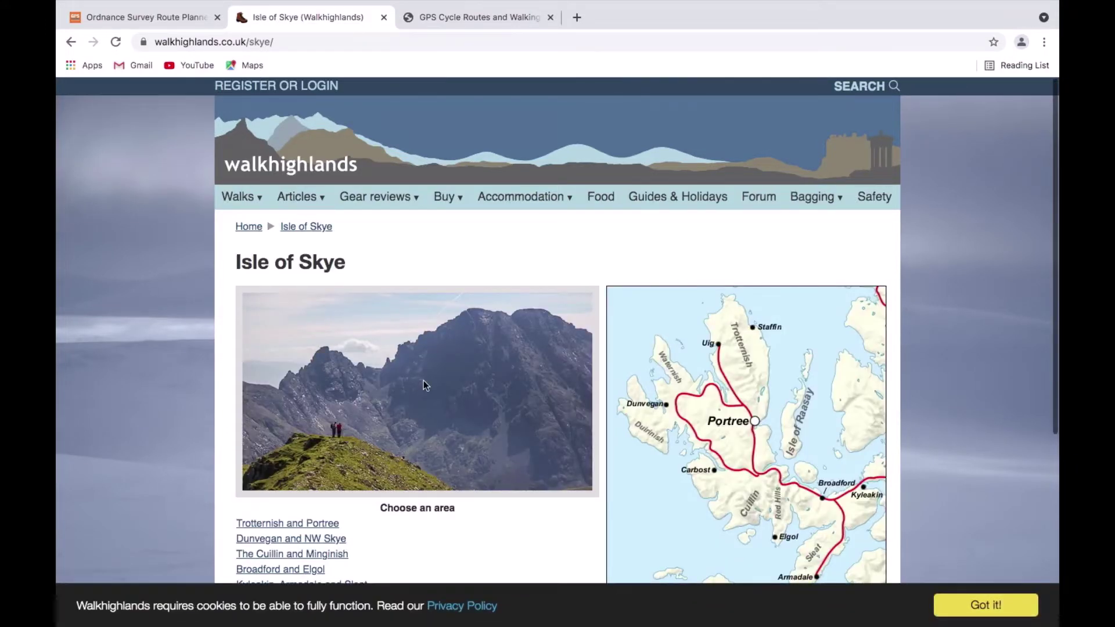
- Open the Broadford and Elgol area and choose the Rubha Ardnish, Broadford walk from its list of walks
{"action": "scroll", "coordinate": [423, 381], "scroll_direction": "down", "scroll_amount": 5}
{"action": "scroll", "coordinate": [424, 381], "scroll_direction": "up", "scroll_amount": 4}
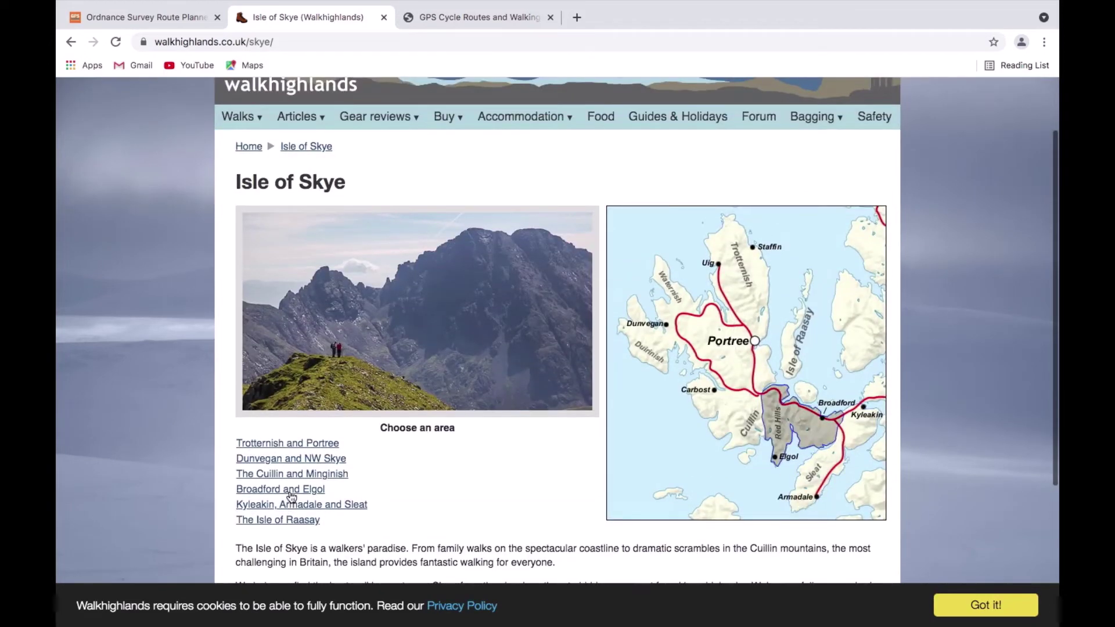
{"action": "left_click", "coordinate": [288, 491]}
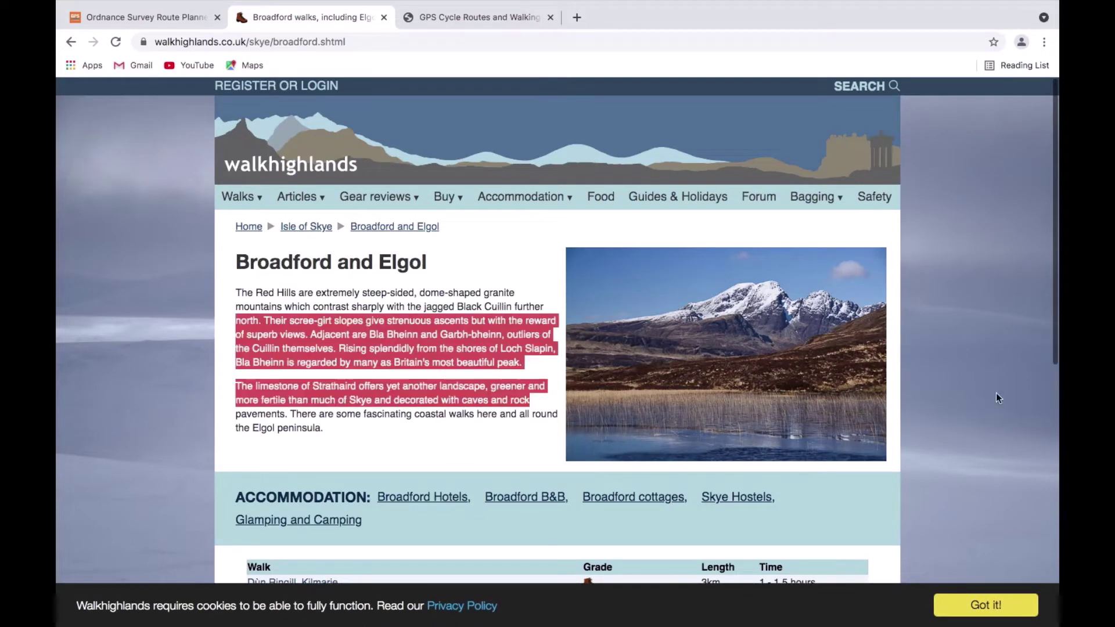
{"action": "scroll", "coordinate": [995, 392], "scroll_direction": "down", "scroll_amount": 4}
{"action": "scroll", "coordinate": [996, 391], "scroll_direction": "down", "scroll_amount": 2}
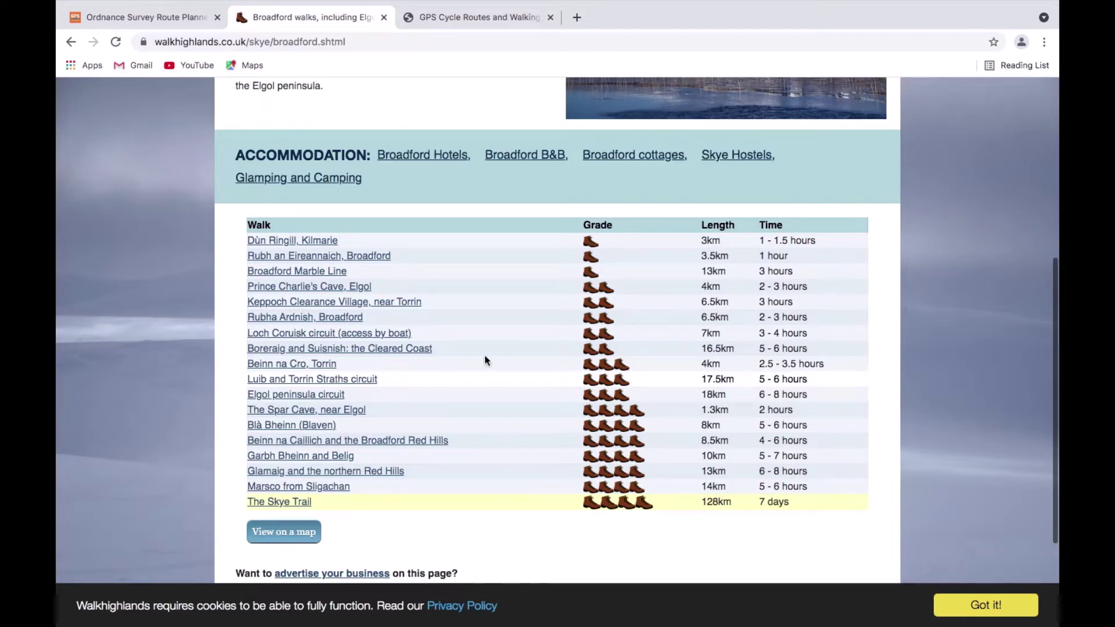
{"action": "left_click", "coordinate": [284, 318]}
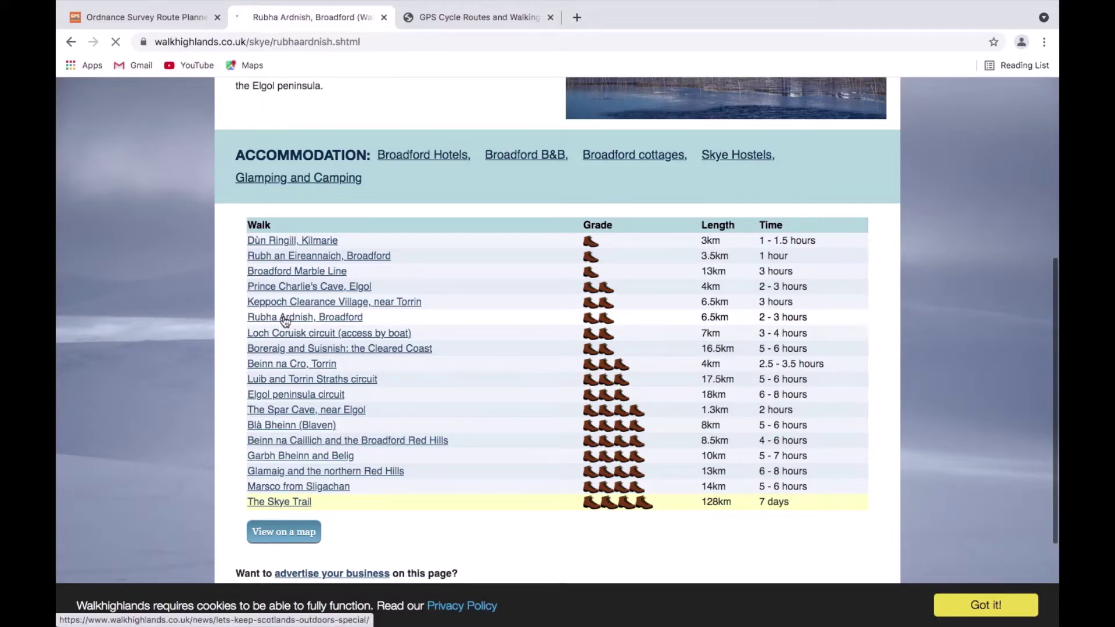
- Read through the Rubha Ardnish walk page, including the walk description stages and the route profile section
{"action": "scroll", "coordinate": [490, 409], "scroll_direction": "down", "scroll_amount": 8}
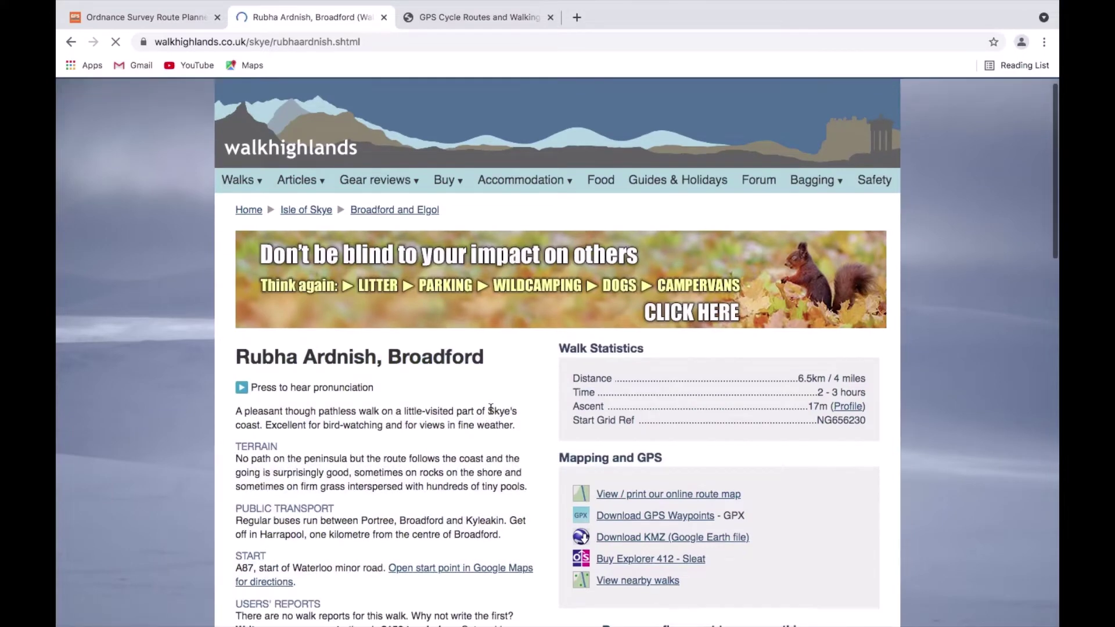
{"action": "scroll", "coordinate": [490, 409], "scroll_direction": "down", "scroll_amount": 7}
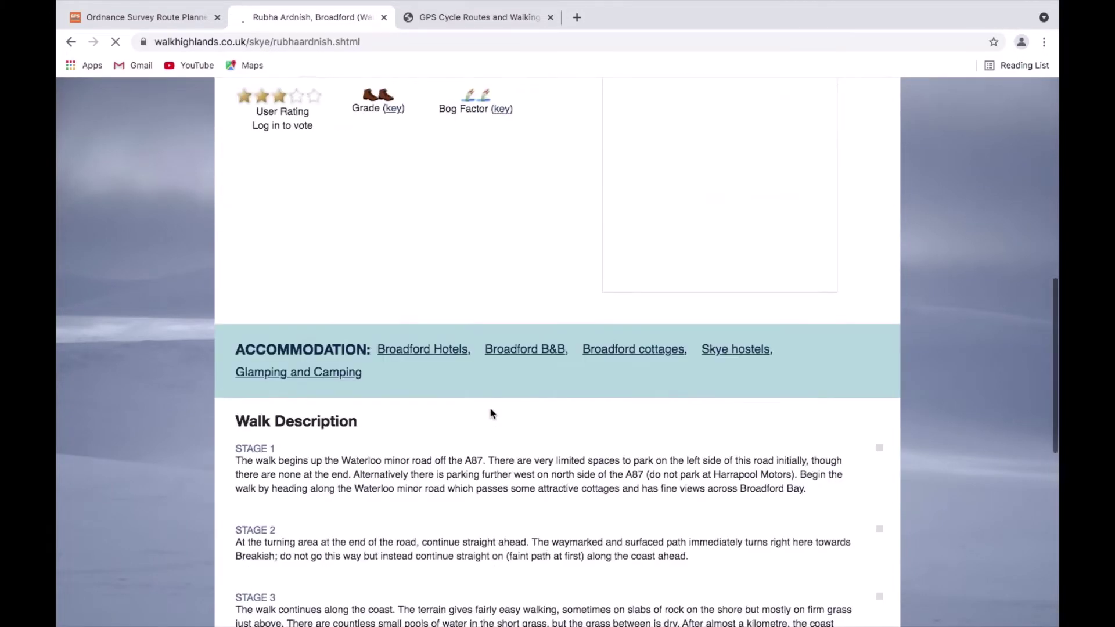
{"action": "scroll", "coordinate": [490, 409], "scroll_direction": "down", "scroll_amount": 1}
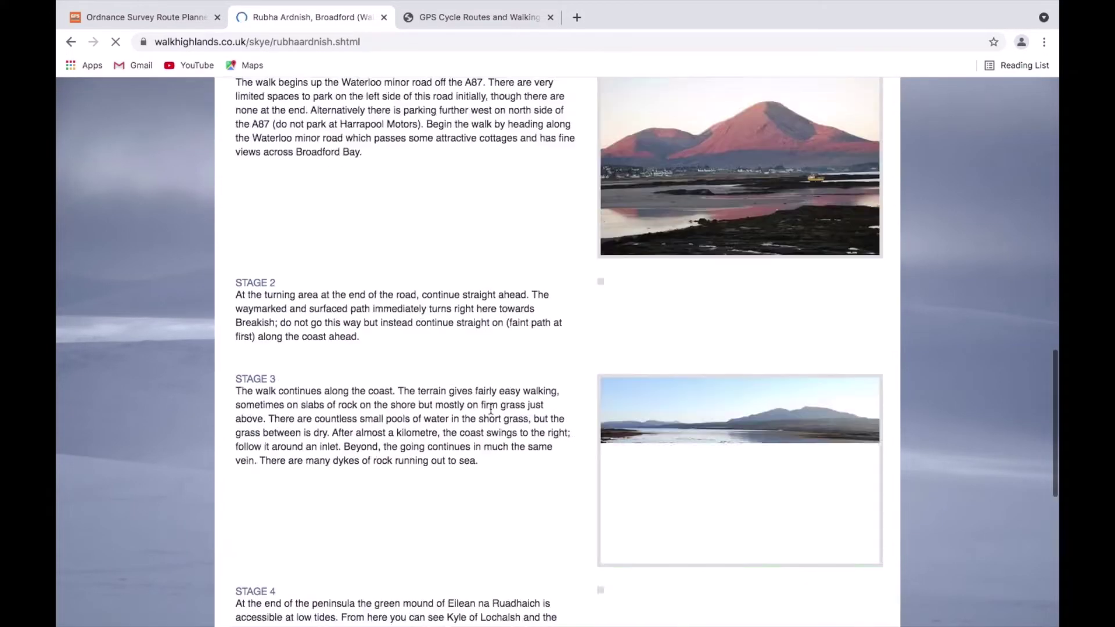
{"action": "scroll", "coordinate": [490, 409], "scroll_direction": "down", "scroll_amount": 8}
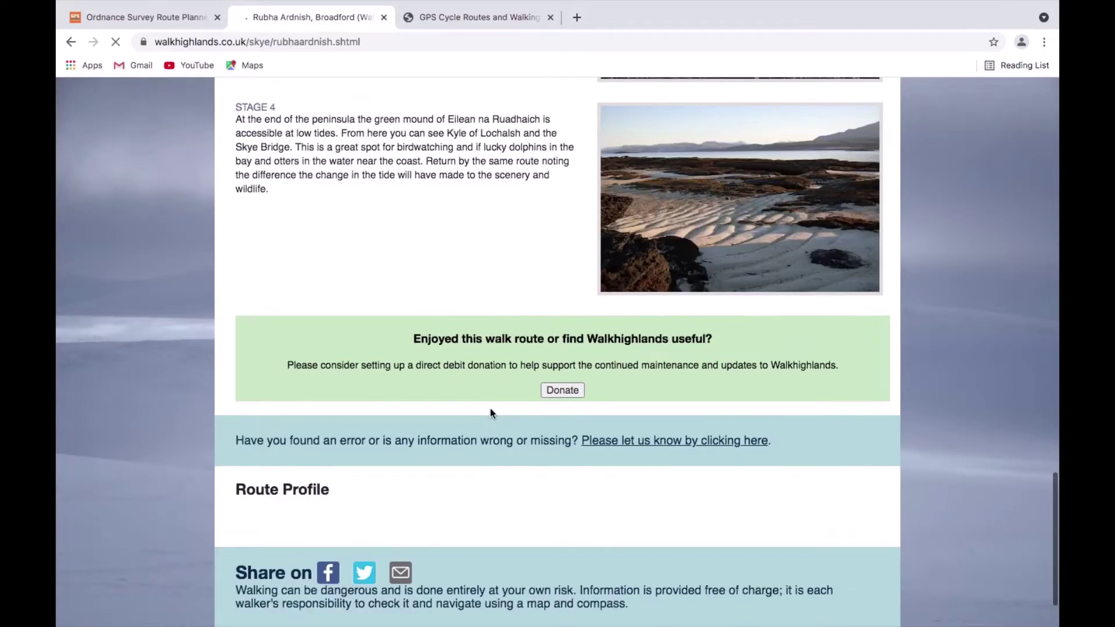
{"action": "scroll", "coordinate": [490, 409], "scroll_direction": "down", "scroll_amount": 1}
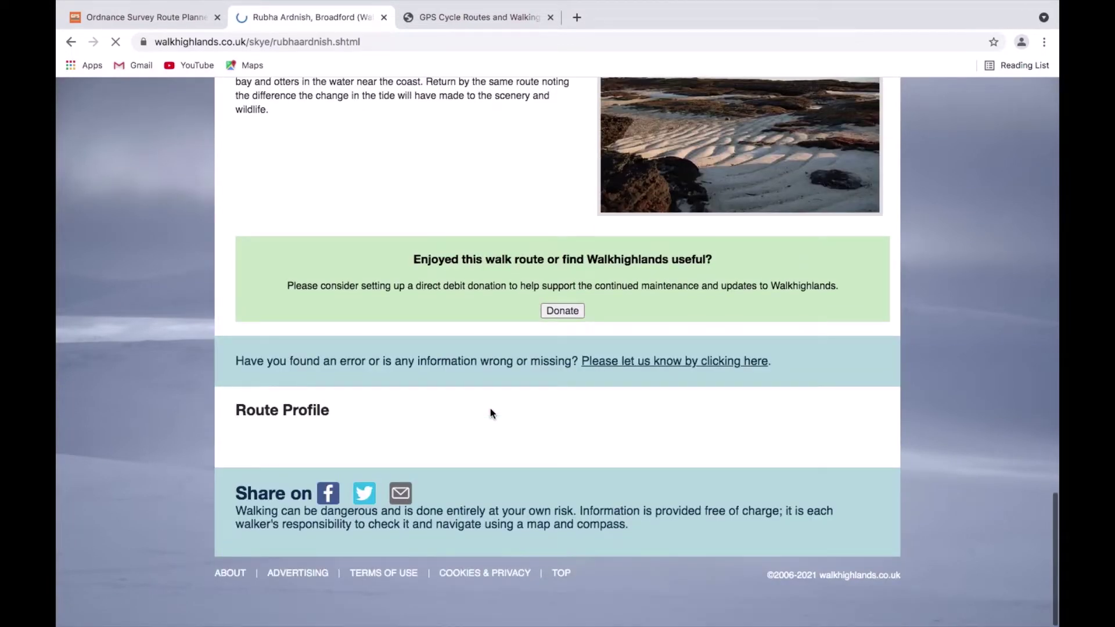
{"action": "scroll", "coordinate": [490, 412], "scroll_direction": "up", "scroll_amount": 10}
{"action": "scroll", "coordinate": [490, 410], "scroll_direction": "up", "scroll_amount": 9}
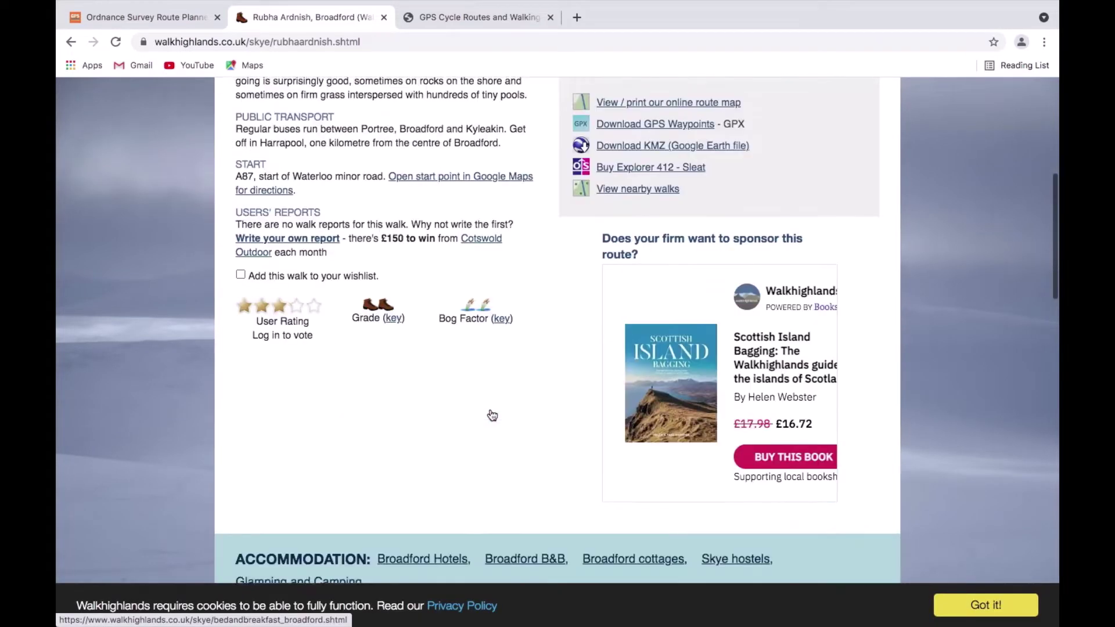
- Download the GPS waypoints GPX file for the Rubha Ardnish walk, agreeing to the download conditions
{"action": "scroll", "coordinate": [490, 409], "scroll_direction": "up", "scroll_amount": 3}
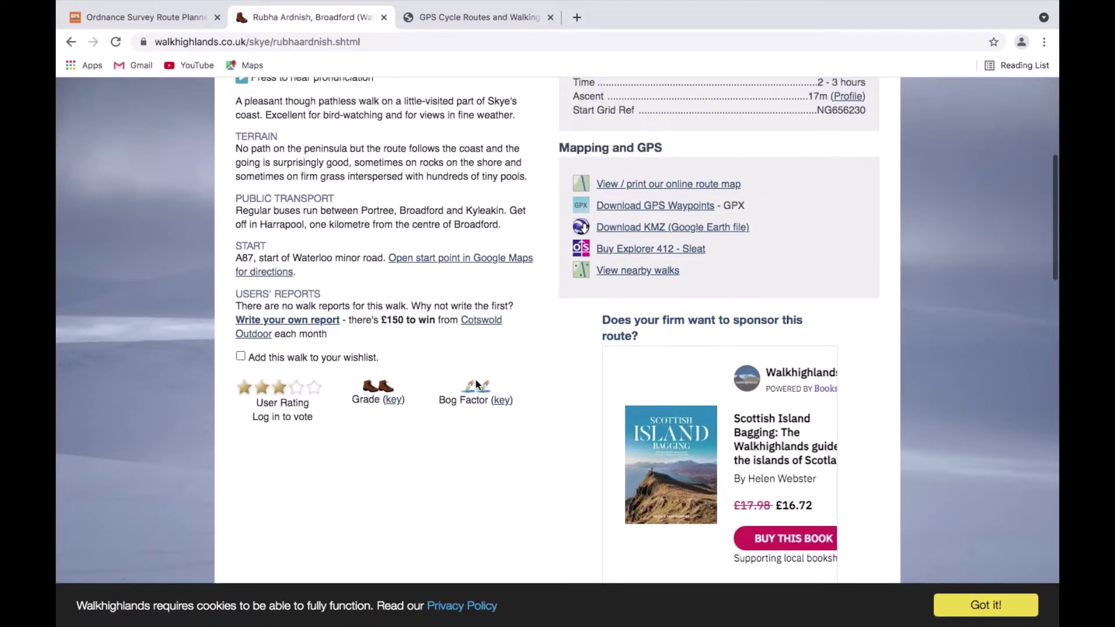
{"action": "scroll", "coordinate": [476, 385], "scroll_direction": "up", "scroll_amount": 2}
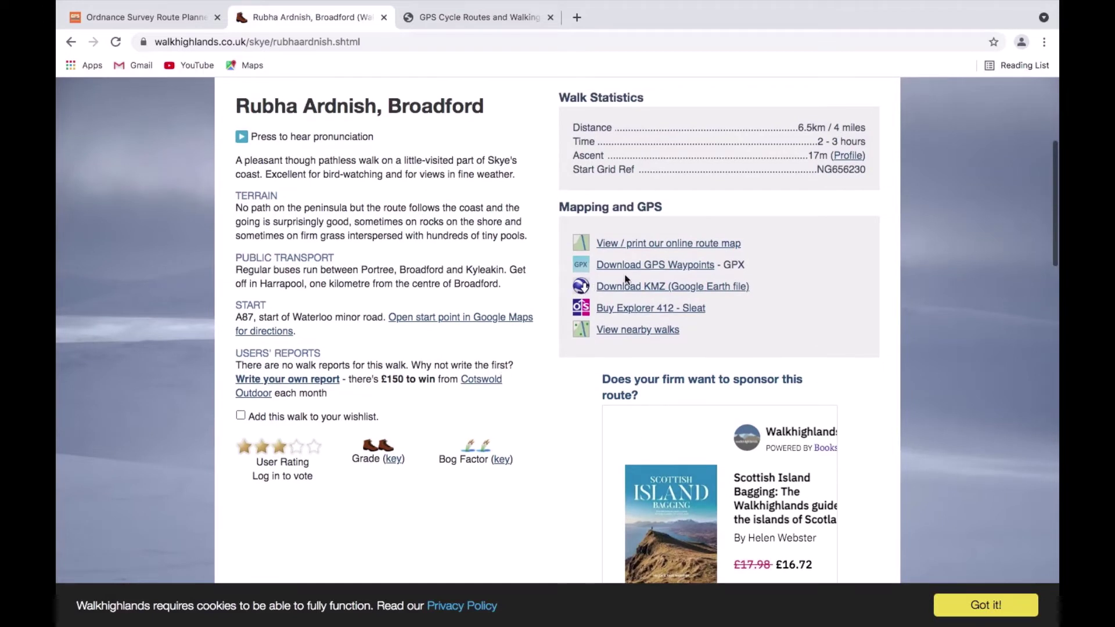
{"action": "left_click", "coordinate": [654, 265]}
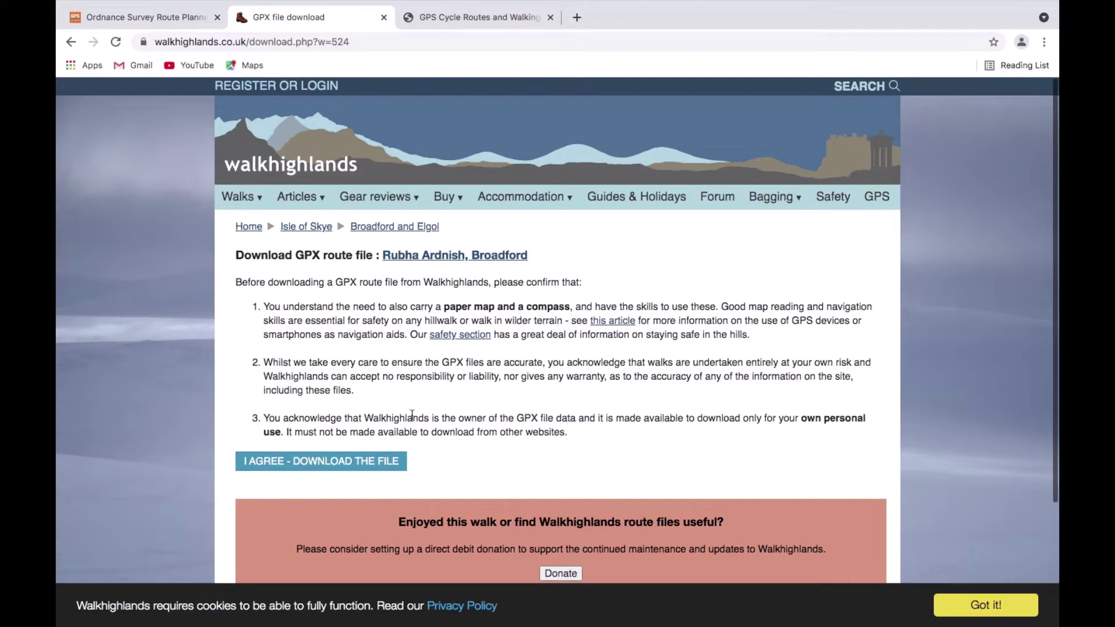
{"action": "left_click", "coordinate": [318, 470]}
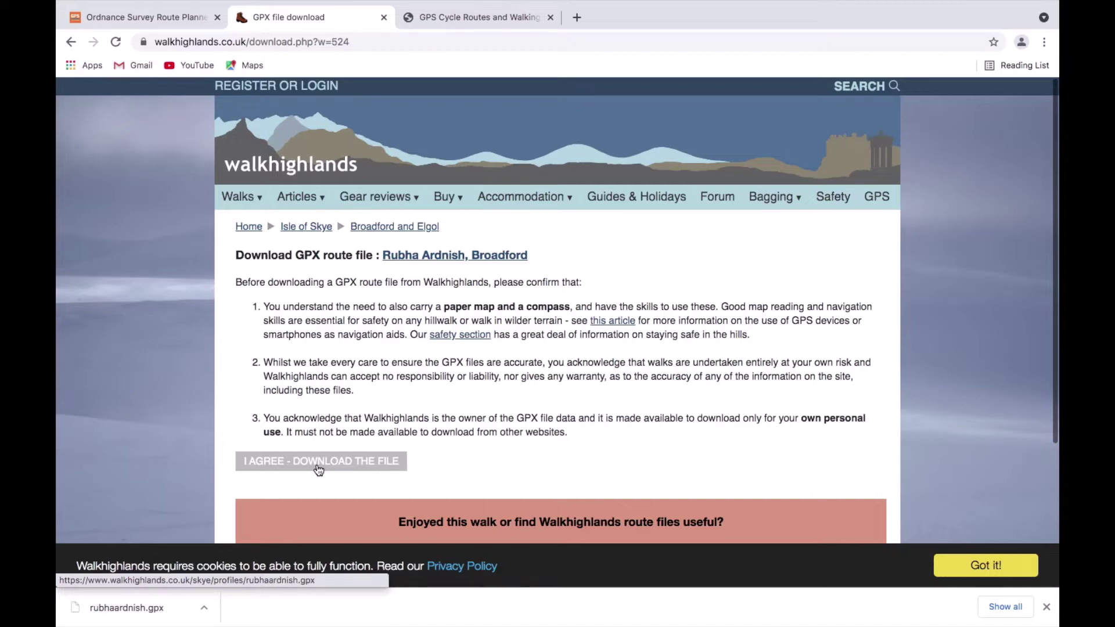
- Switch to the Ordnance Survey route planner, start loading a GPX file and open the file chooser
{"action": "left_click", "coordinate": [160, 22]}
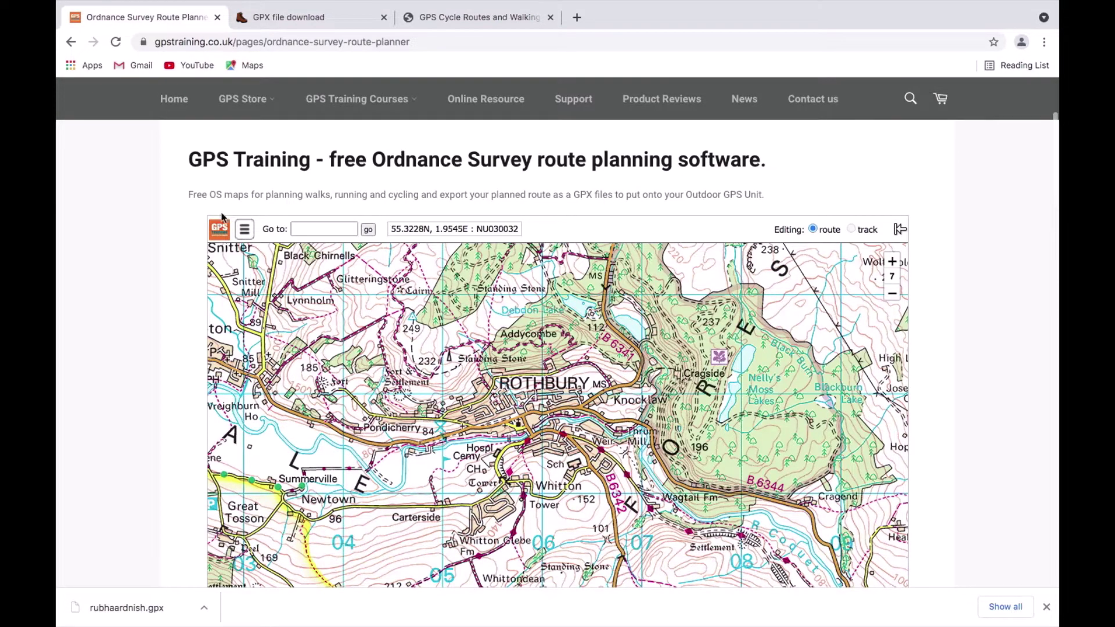
{"action": "left_click", "coordinate": [245, 232]}
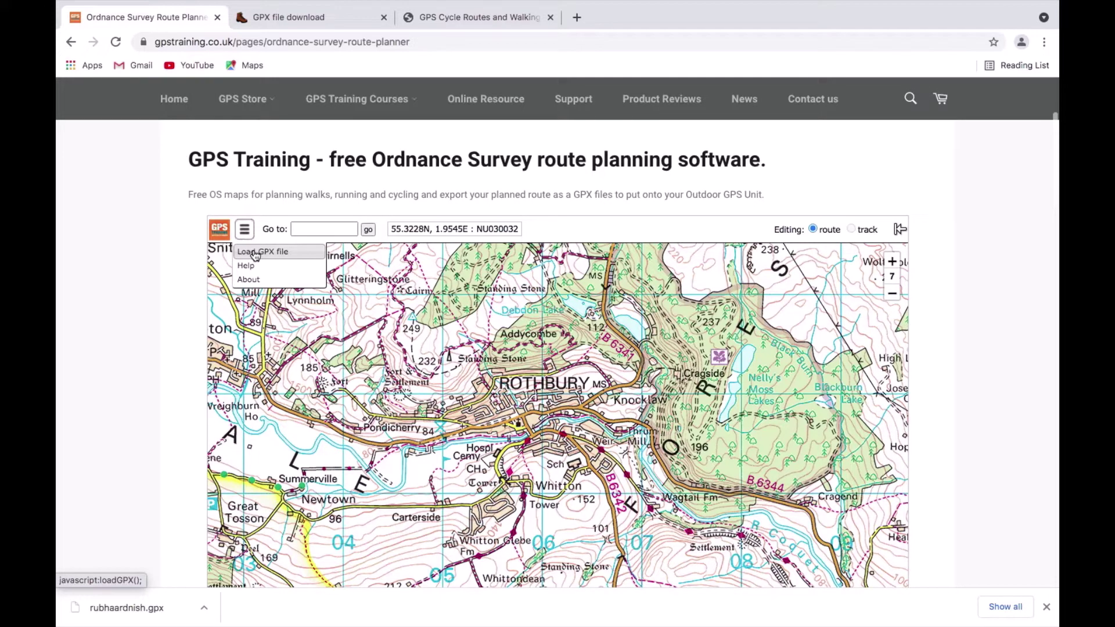
{"action": "left_click", "coordinate": [256, 253]}
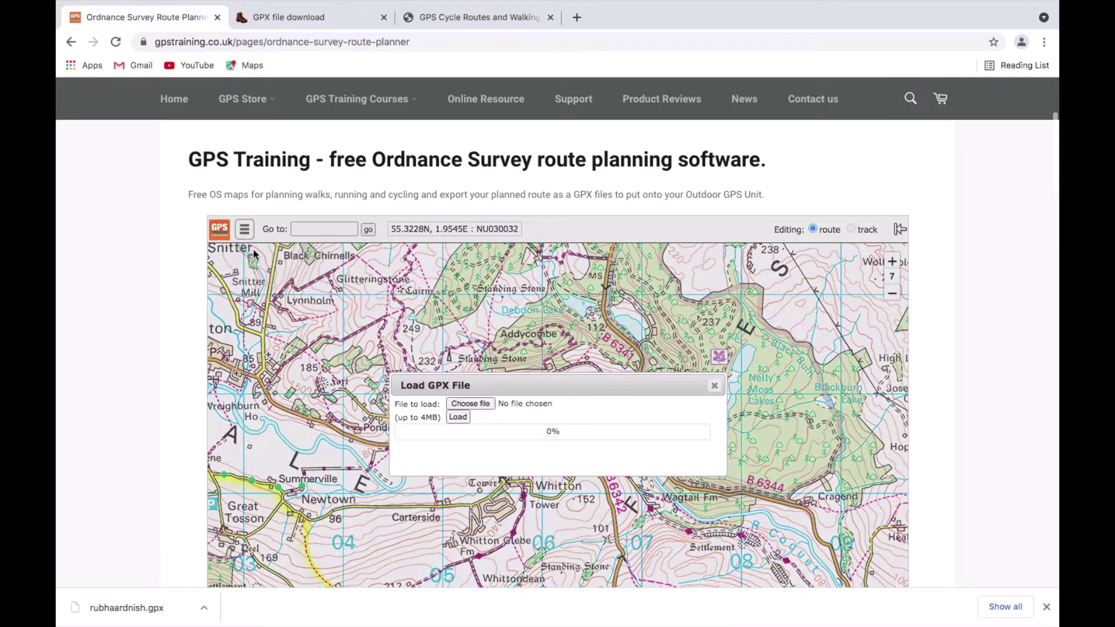
{"action": "left_click", "coordinate": [469, 403]}
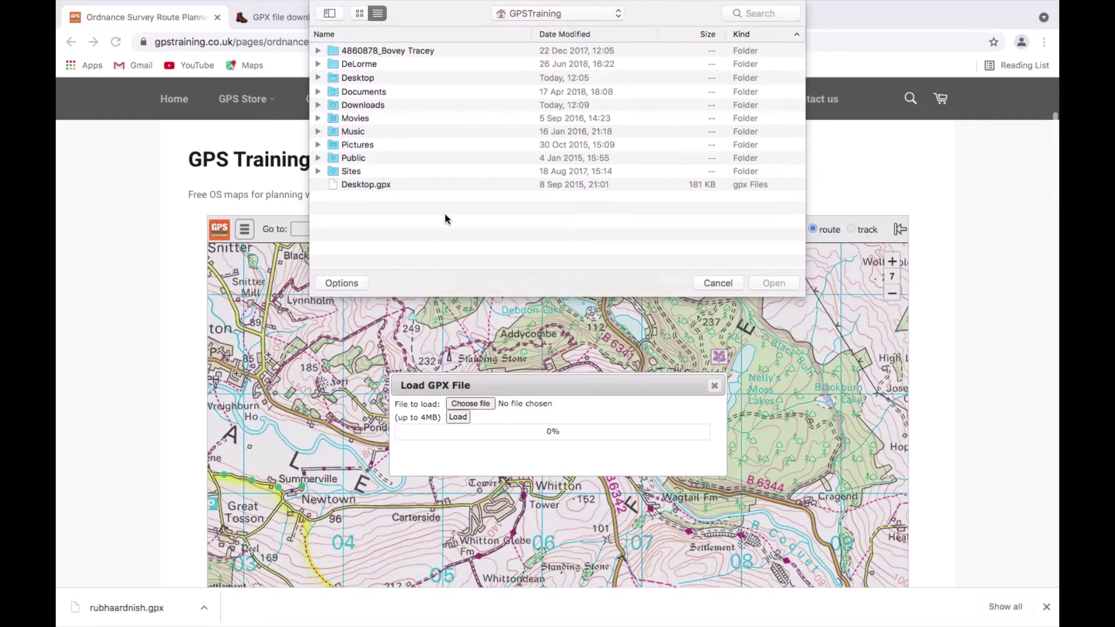
- Find rubhaardnish.gpx in the Downloads folder by sorting on date modified, and load it into the route planner
{"action": "double_click", "coordinate": [368, 107]}
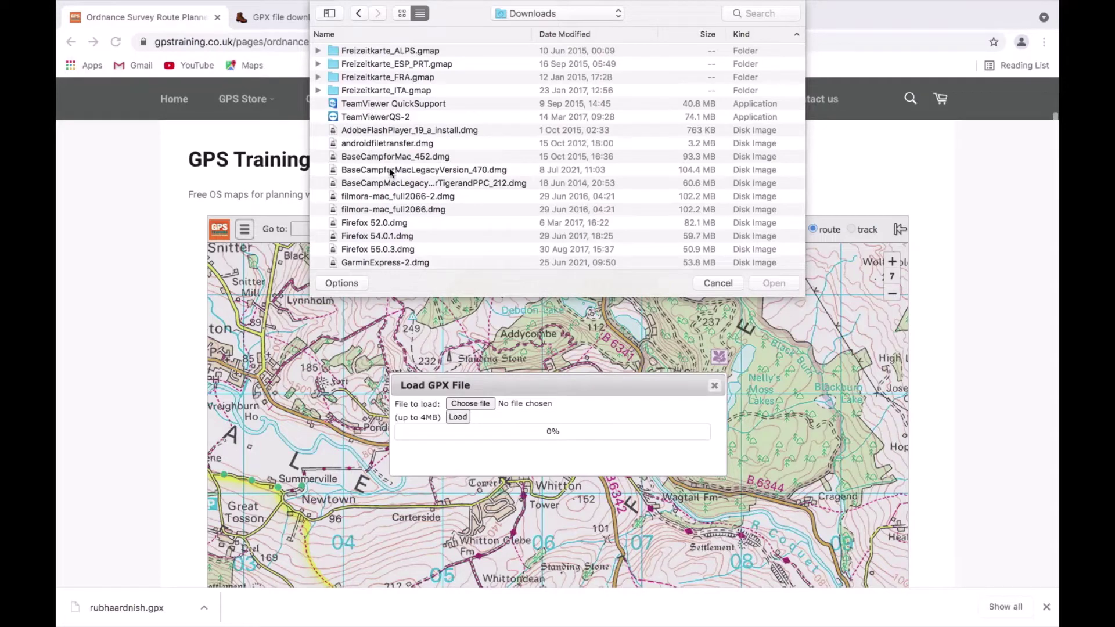
{"action": "scroll", "coordinate": [509, 82], "scroll_direction": "down", "scroll_amount": 2}
{"action": "scroll", "coordinate": [511, 88], "scroll_direction": "down", "scroll_amount": 2}
{"action": "scroll", "coordinate": [510, 88], "scroll_direction": "up", "scroll_amount": 4}
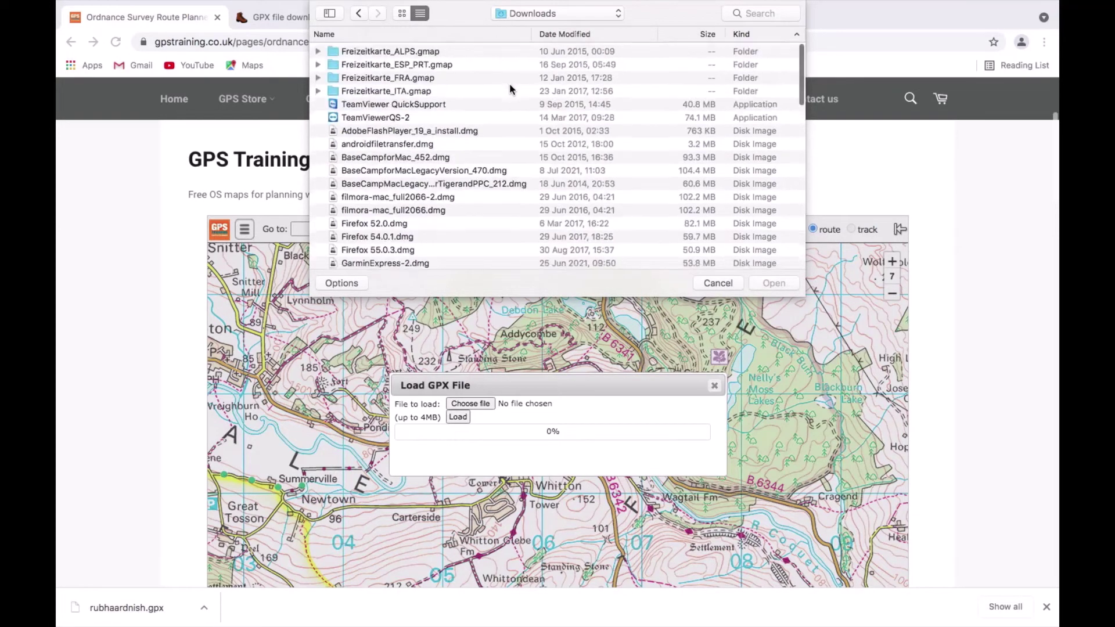
{"action": "scroll", "coordinate": [511, 88], "scroll_direction": "down", "scroll_amount": 10}
{"action": "scroll", "coordinate": [510, 89], "scroll_direction": "up", "scroll_amount": 10}
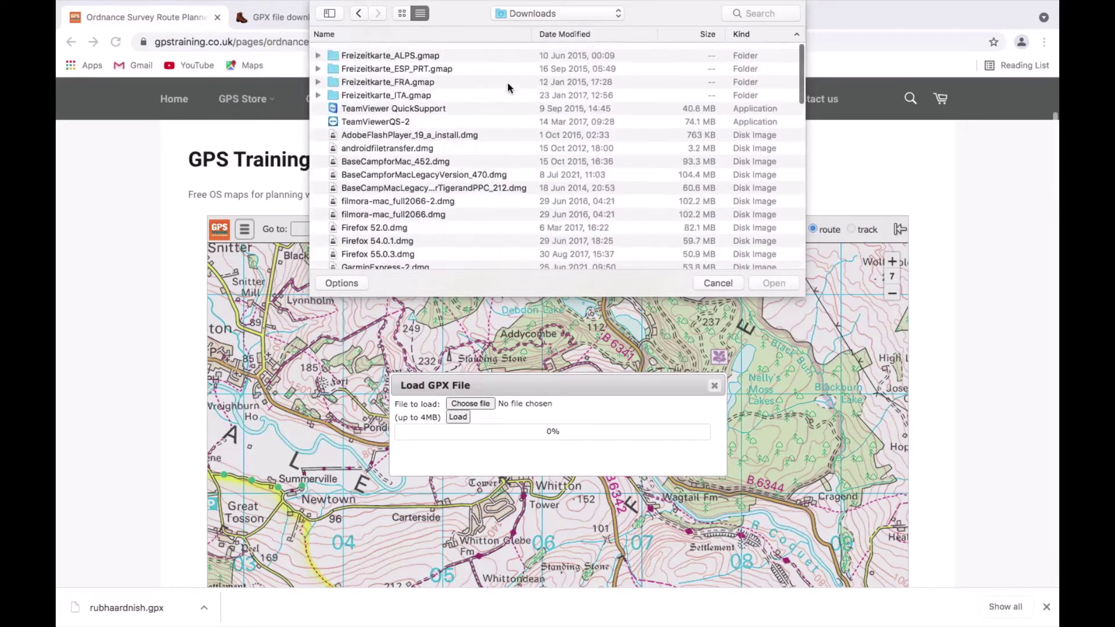
{"action": "left_click", "coordinate": [566, 35]}
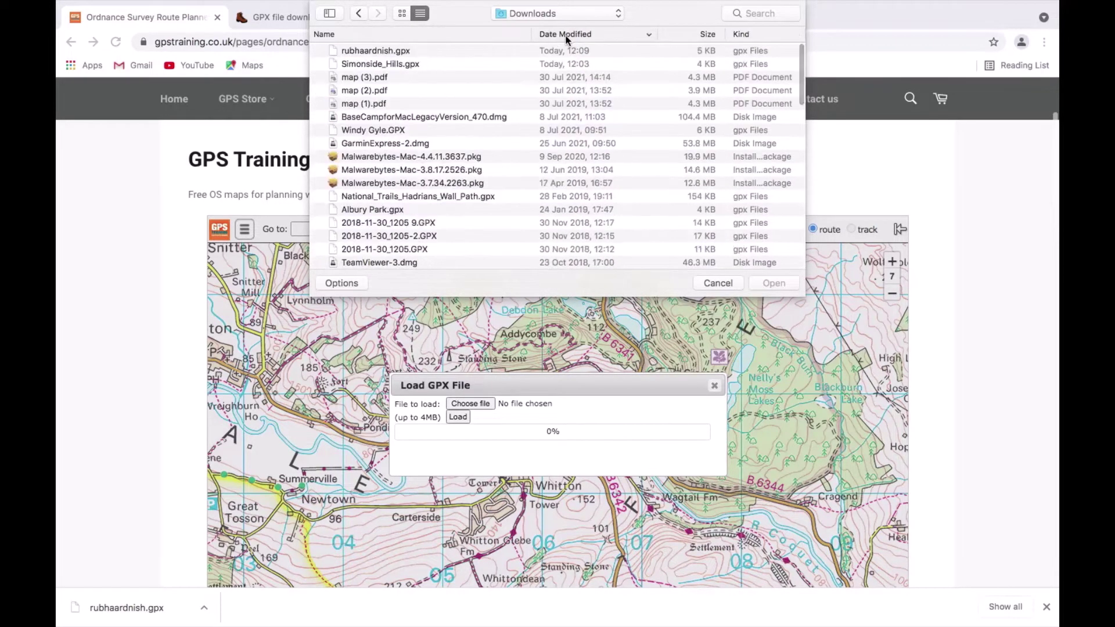
{"action": "left_click", "coordinate": [372, 54]}
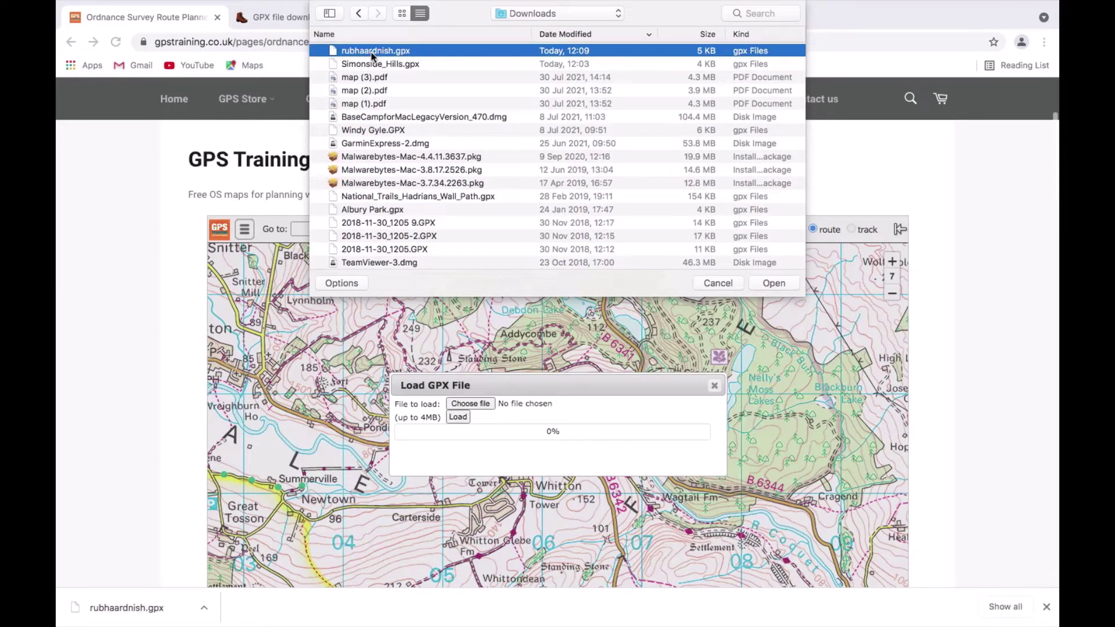
{"action": "left_click", "coordinate": [779, 282]}
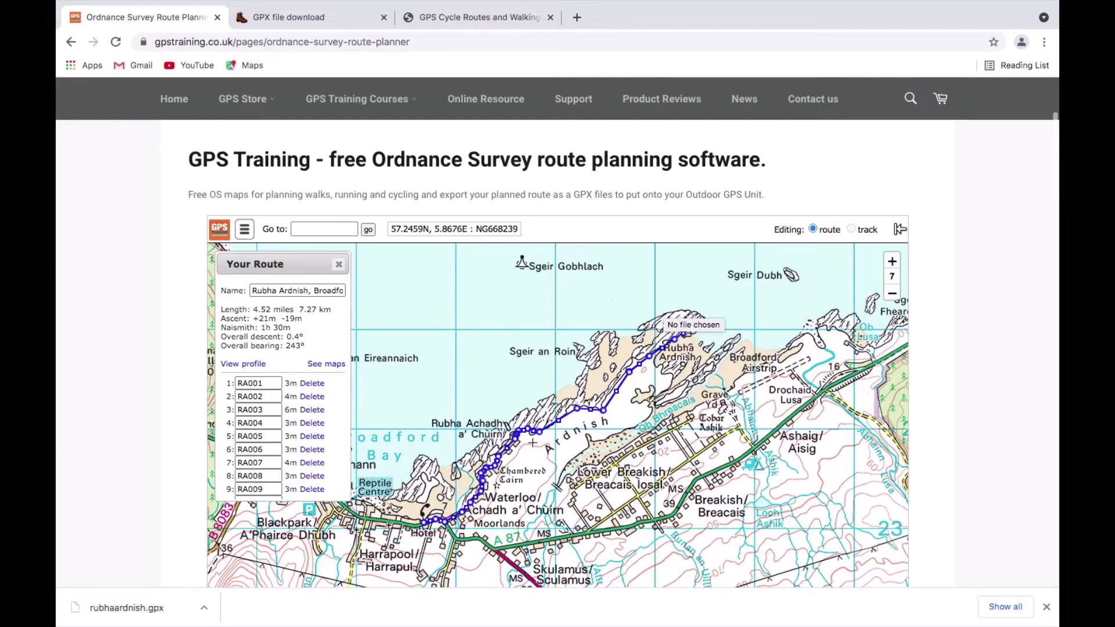
- Inspect the loaded Rubha Ardnish route on the map at different scales and check its full waypoint list
{"action": "scroll", "coordinate": [532, 442], "scroll_direction": "down", "scroll_amount": 1}
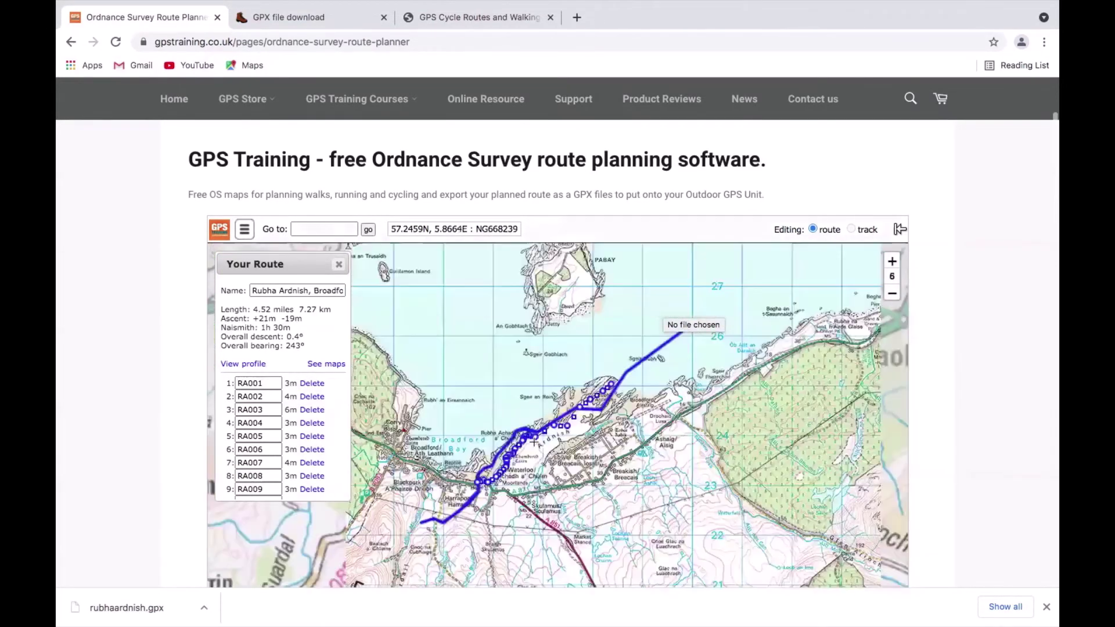
{"action": "scroll", "coordinate": [534, 443], "scroll_direction": "up", "scroll_amount": 1}
{"action": "scroll", "coordinate": [534, 441], "scroll_direction": "up", "scroll_amount": 2}
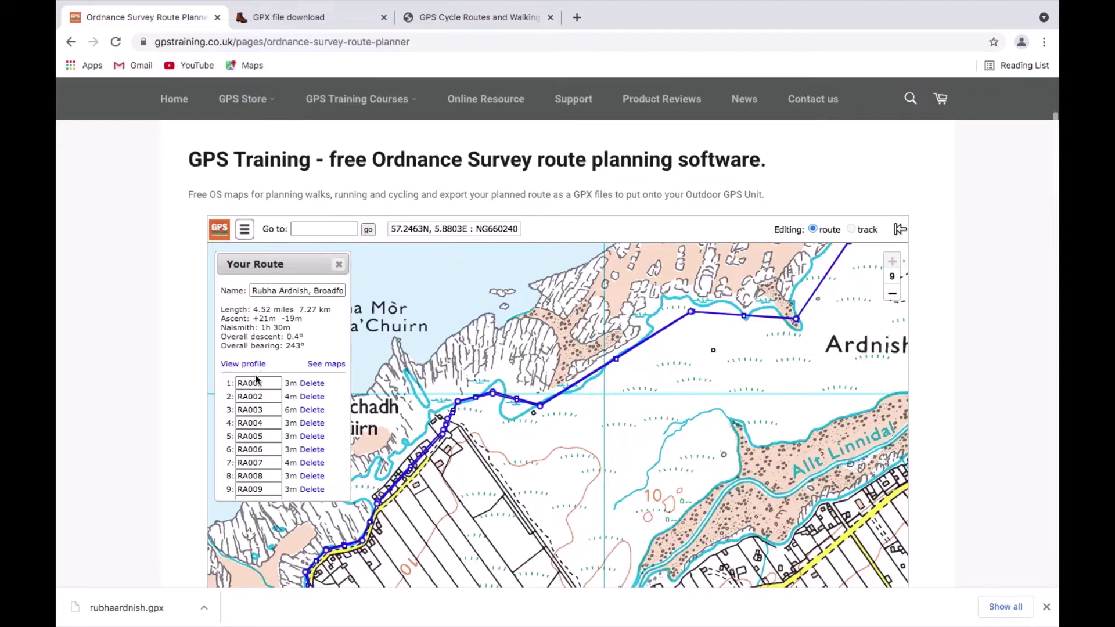
{"action": "scroll", "coordinate": [252, 451], "scroll_direction": "down", "scroll_amount": 10}
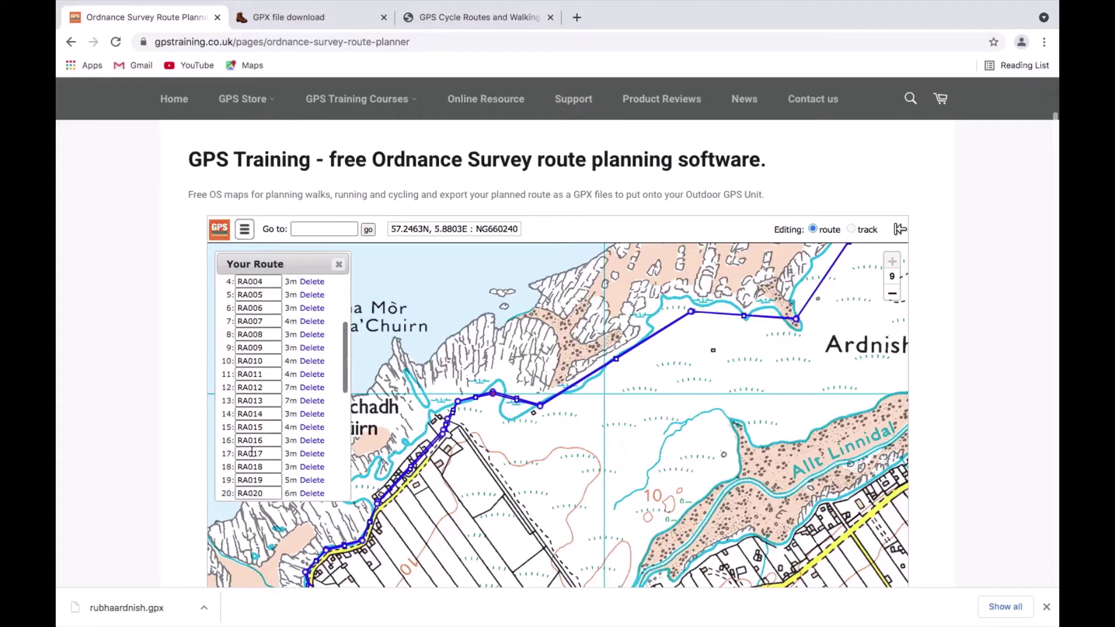
{"action": "scroll", "coordinate": [252, 451], "scroll_direction": "down", "scroll_amount": 1}
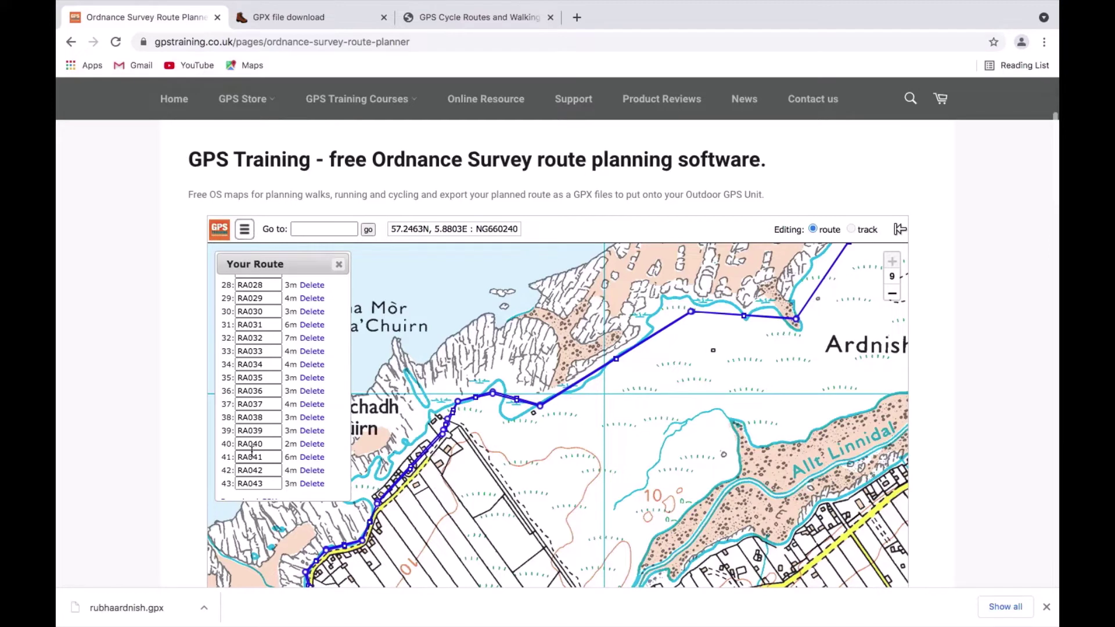
{"action": "scroll", "coordinate": [251, 451], "scroll_direction": "down", "scroll_amount": 1}
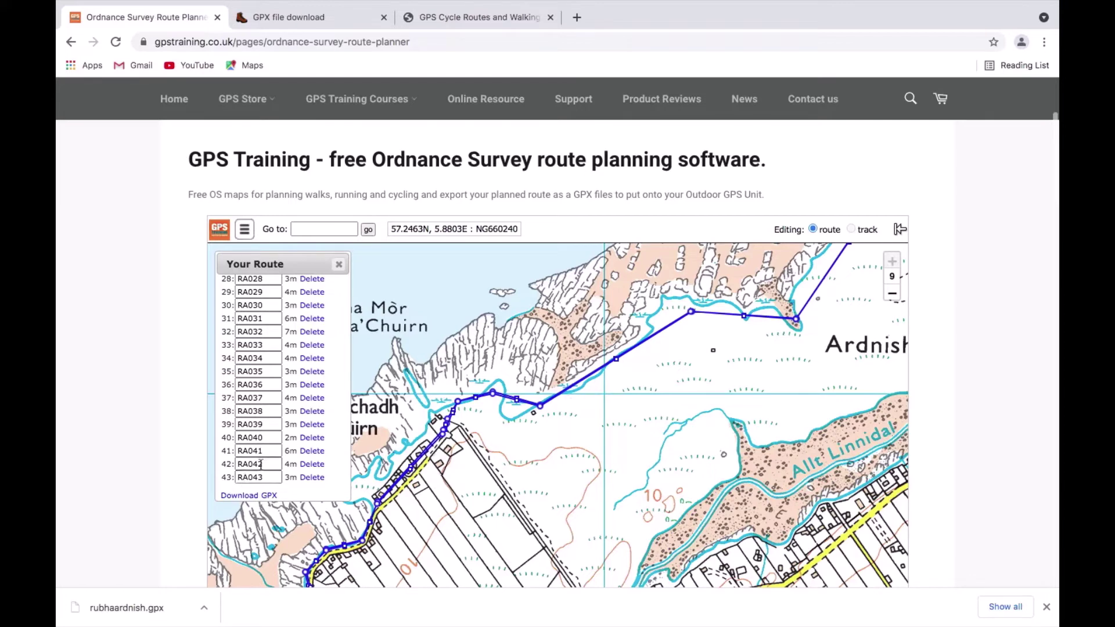
{"action": "scroll", "coordinate": [260, 464], "scroll_direction": "down", "scroll_amount": 4}
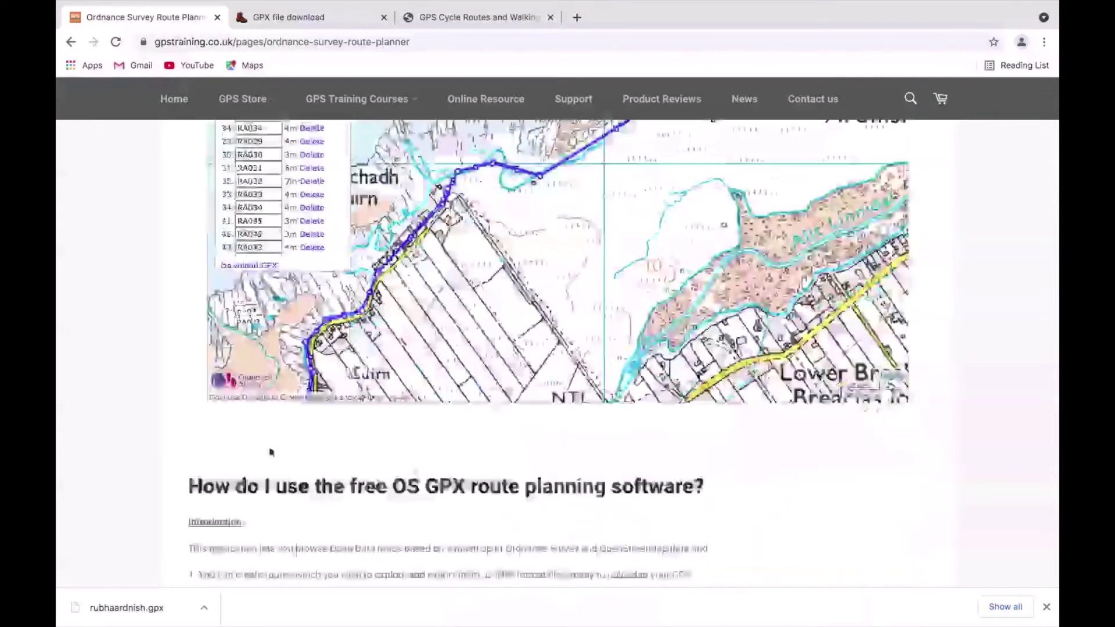
- Shorten the loaded route's name to Rubha Ardnish in the route details
{"action": "scroll", "coordinate": [318, 440], "scroll_direction": "up", "scroll_amount": 3}
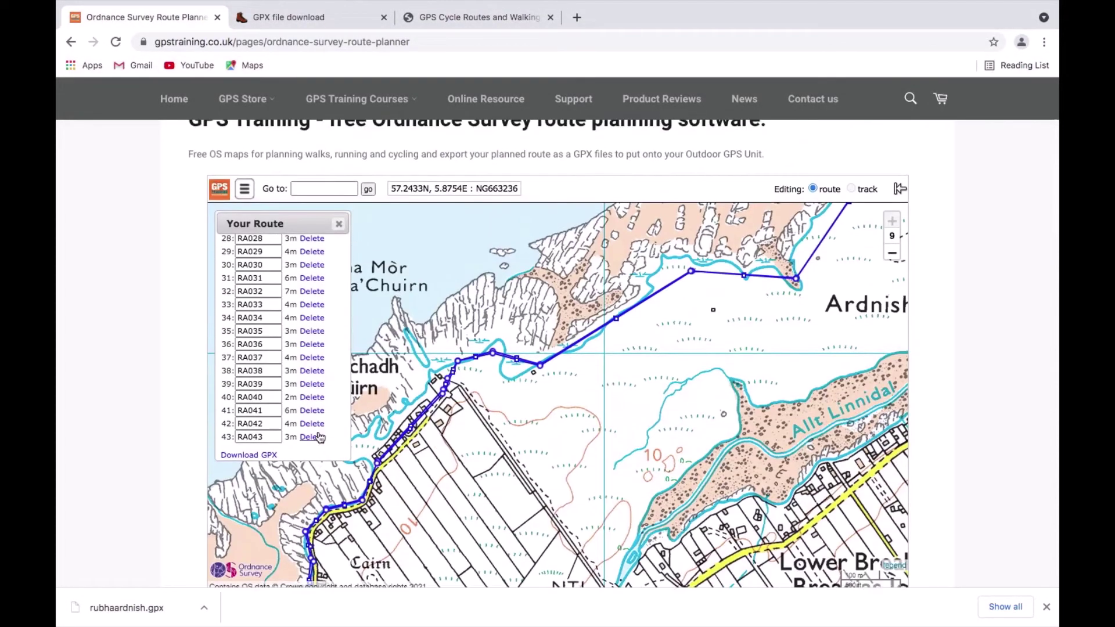
{"action": "scroll", "coordinate": [274, 323], "scroll_direction": "down", "scroll_amount": 2}
{"action": "scroll", "coordinate": [277, 326], "scroll_direction": "up", "scroll_amount": 3}
{"action": "scroll", "coordinate": [279, 328], "scroll_direction": "up", "scroll_amount": 3}
{"action": "left_click_drag", "start_coordinate": [418, 353], "coordinate": [419, 468]}
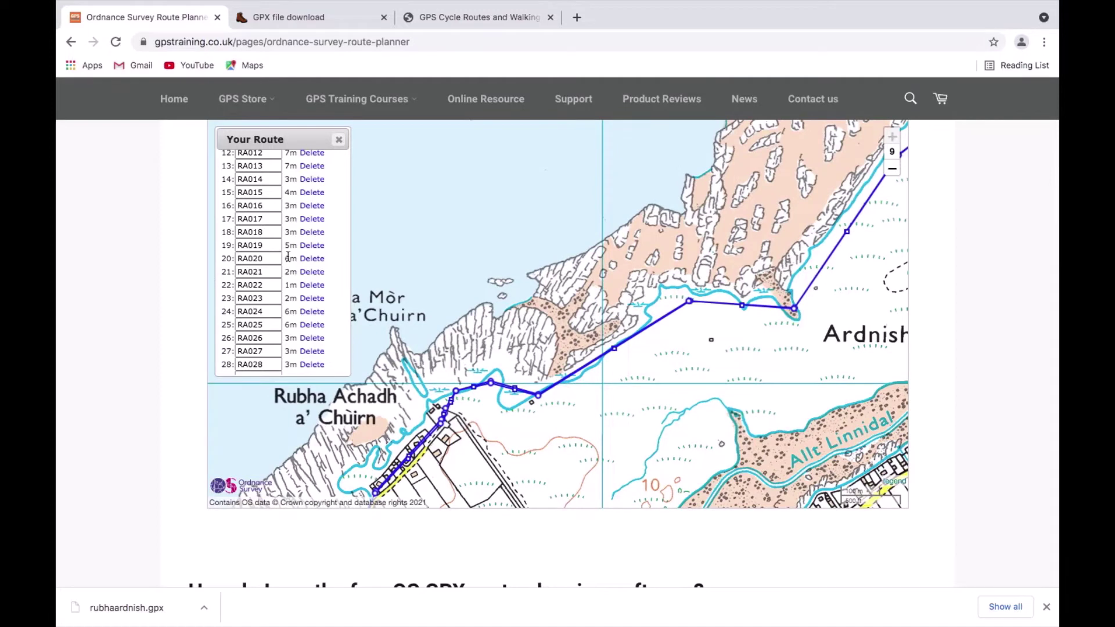
{"action": "scroll", "coordinate": [290, 240], "scroll_direction": "up", "scroll_amount": 2}
{"action": "scroll", "coordinate": [291, 239], "scroll_direction": "up", "scroll_amount": 5}
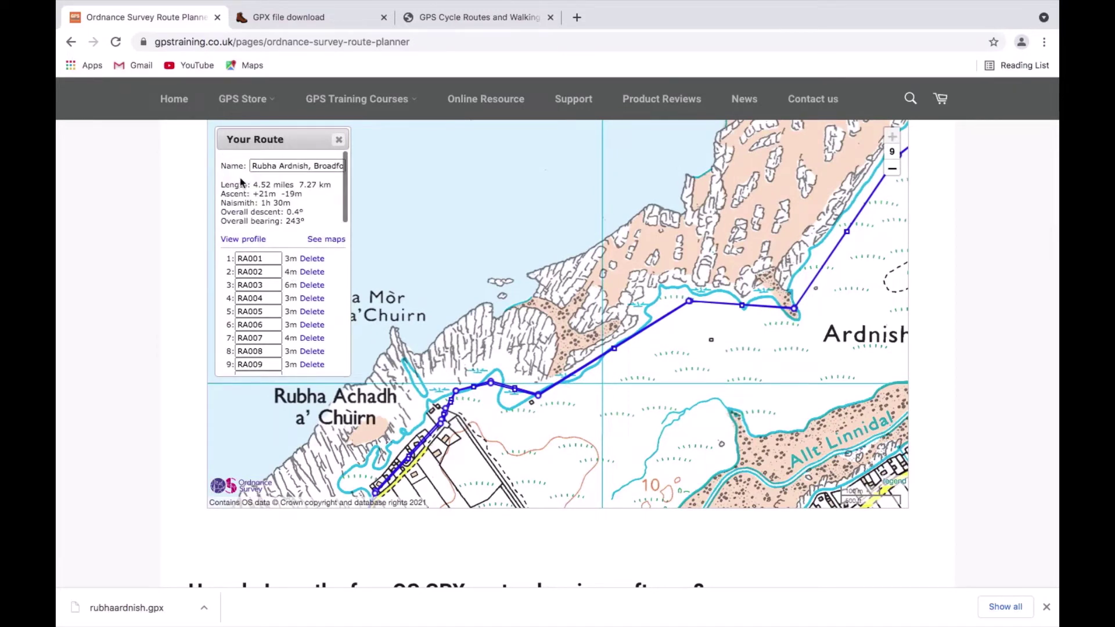
{"action": "left_click", "coordinate": [255, 169]}
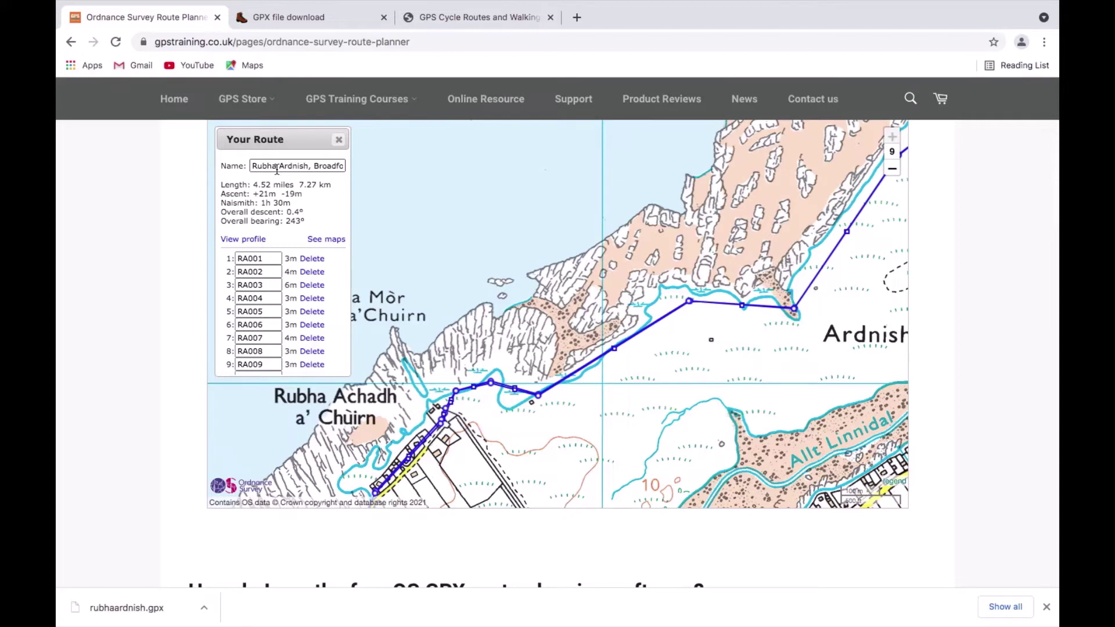
{"action": "left_click_drag", "start_coordinate": [253, 167], "coordinate": [417, 180]}
{"action": "key", "text": "BackSpace"}
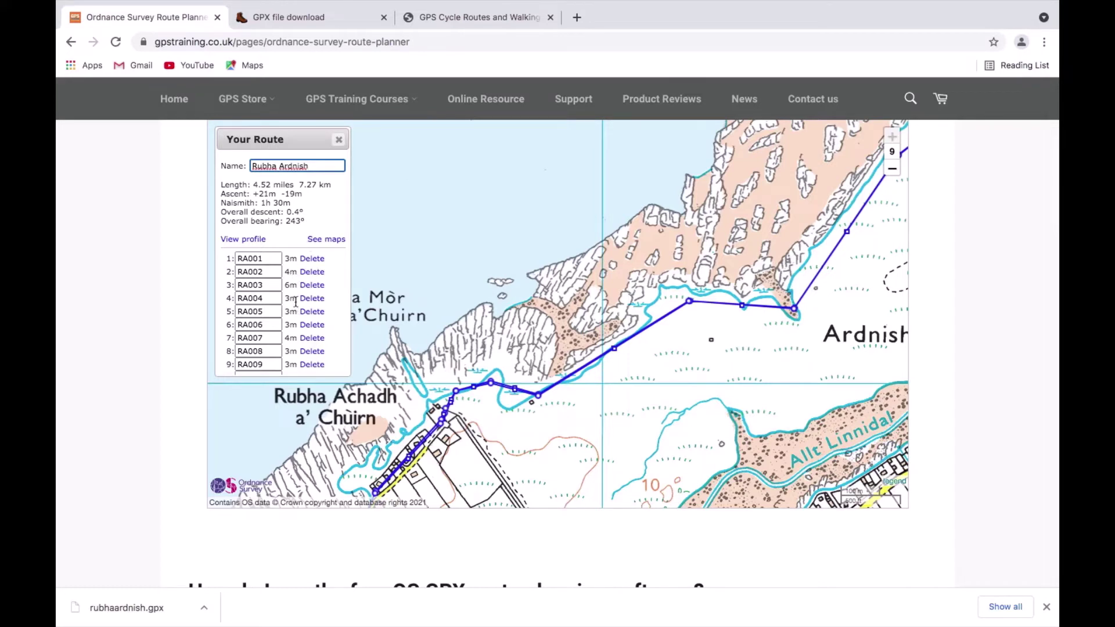
- Download the renamed Rubha Ardnish route as a GPX file and delete the route from the planner
{"action": "scroll", "coordinate": [309, 283], "scroll_direction": "down", "scroll_amount": 6}
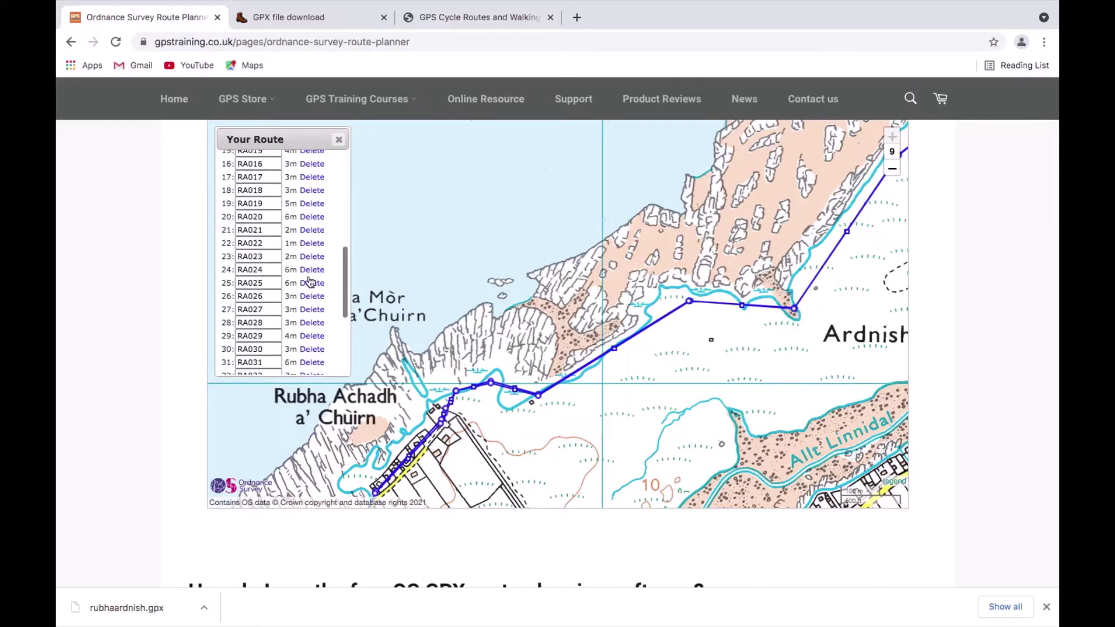
{"action": "scroll", "coordinate": [308, 282], "scroll_direction": "down", "scroll_amount": 10}
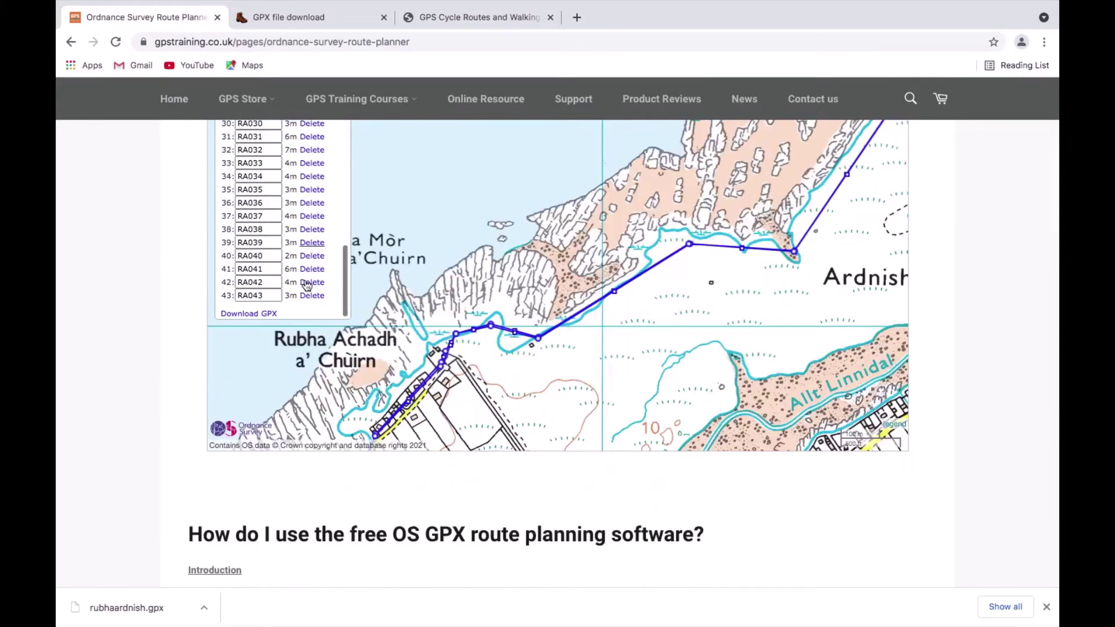
{"action": "left_click", "coordinate": [258, 245]}
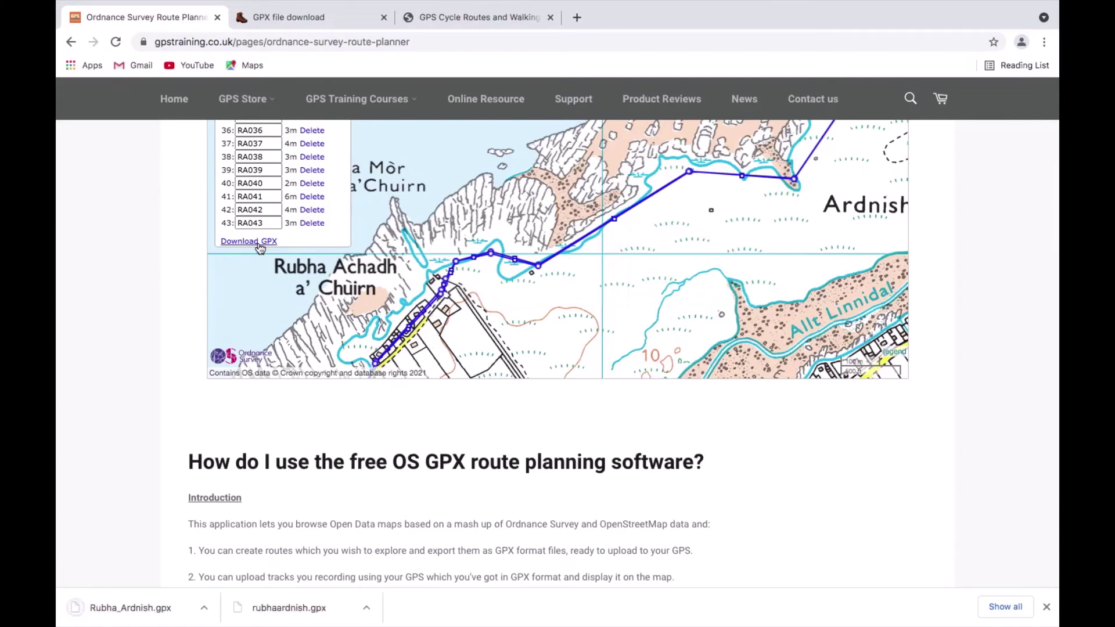
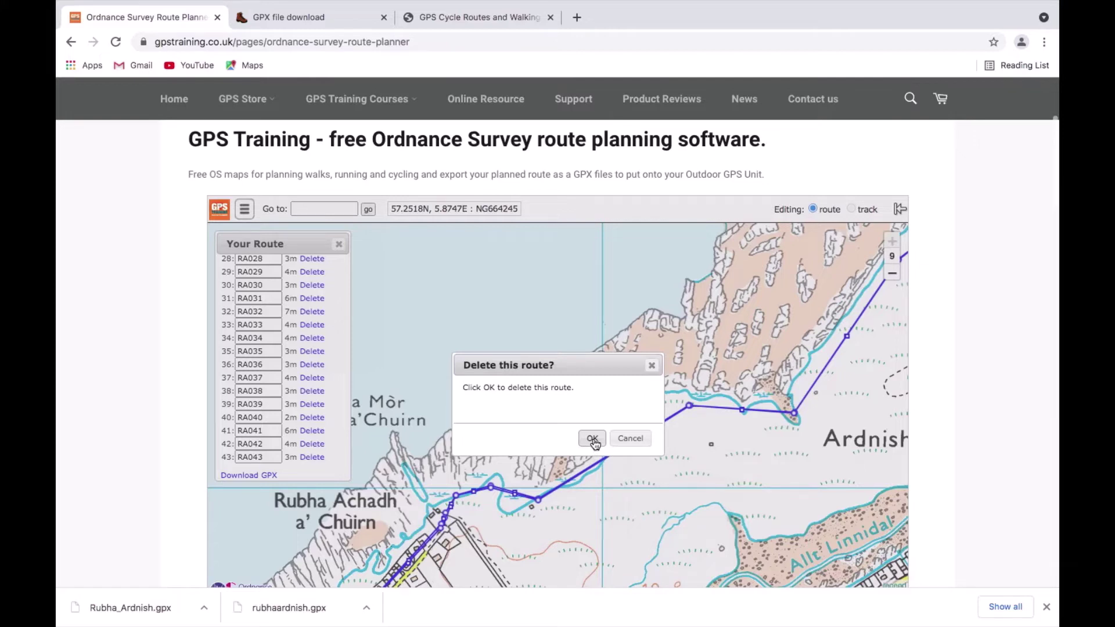
{"action": "left_click", "coordinate": [592, 440]}
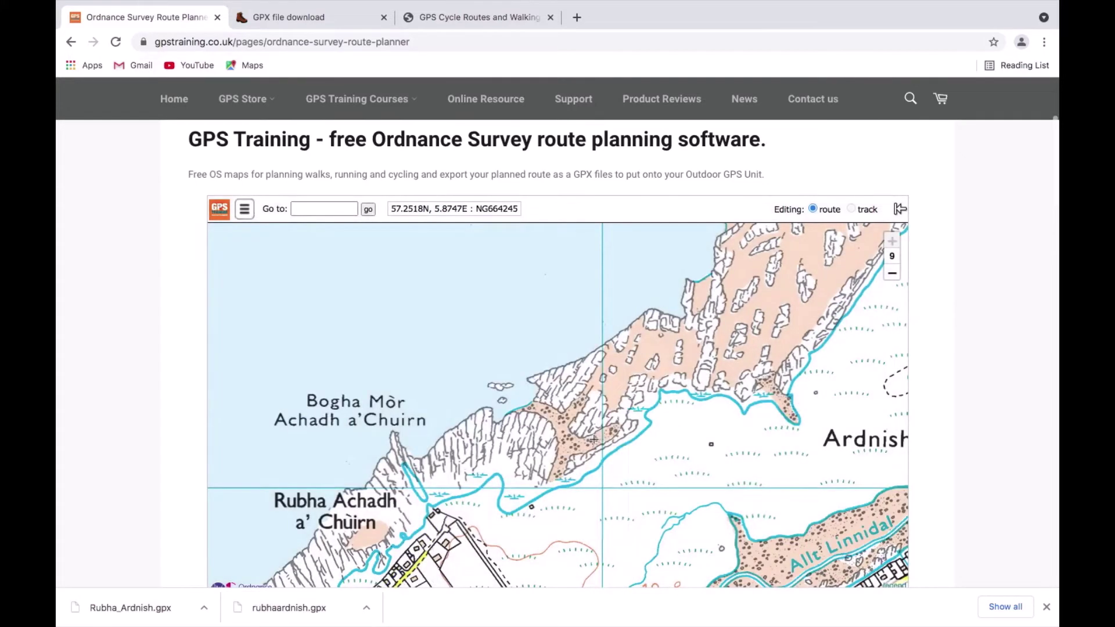
- Switch to the GPS Cycle and Walking Routes site and open the Gloucestershire walking routes, dismissing the advert
{"action": "left_click", "coordinate": [467, 18]}
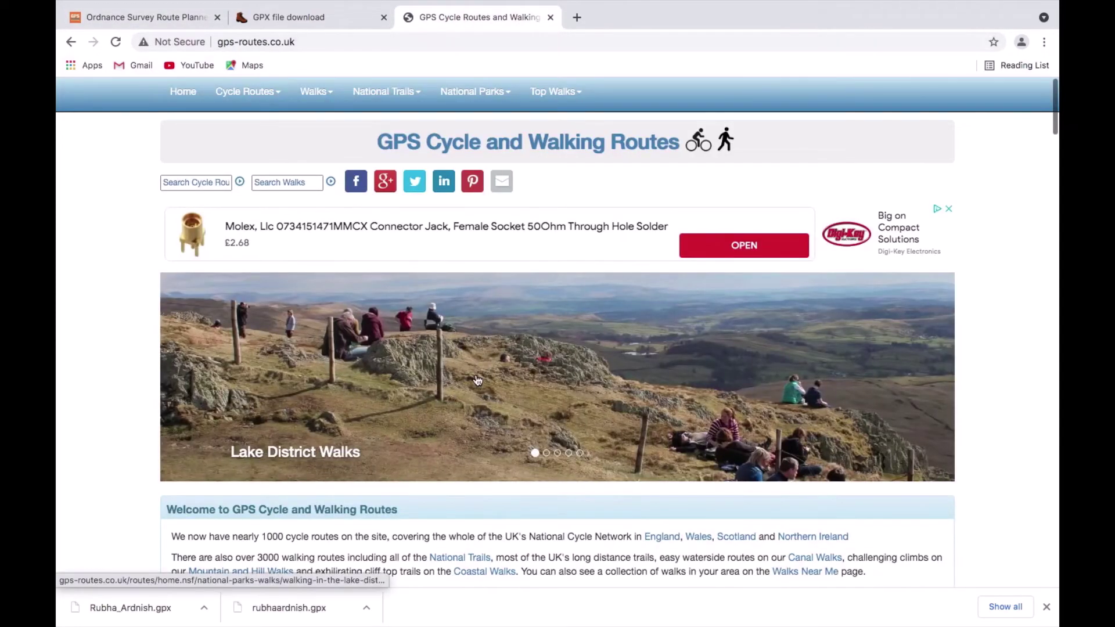
{"action": "scroll", "coordinate": [466, 406], "scroll_direction": "down", "scroll_amount": 10}
{"action": "scroll", "coordinate": [465, 406], "scroll_direction": "down", "scroll_amount": 20}
{"action": "scroll", "coordinate": [466, 407], "scroll_direction": "down", "scroll_amount": 5}
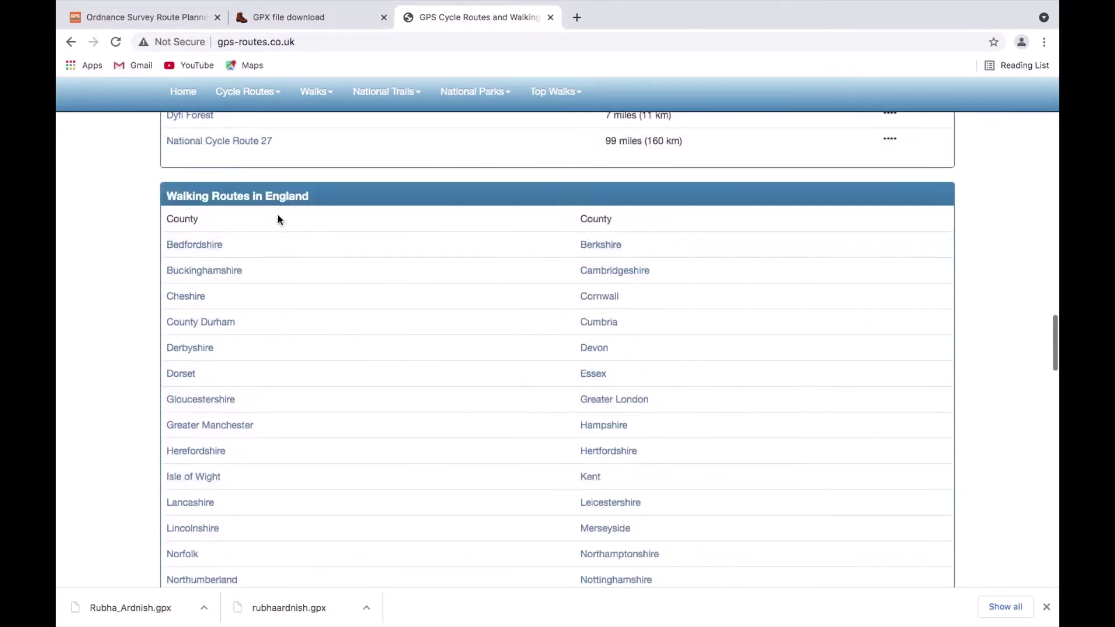
{"action": "scroll", "coordinate": [358, 380], "scroll_direction": "down", "scroll_amount": 1}
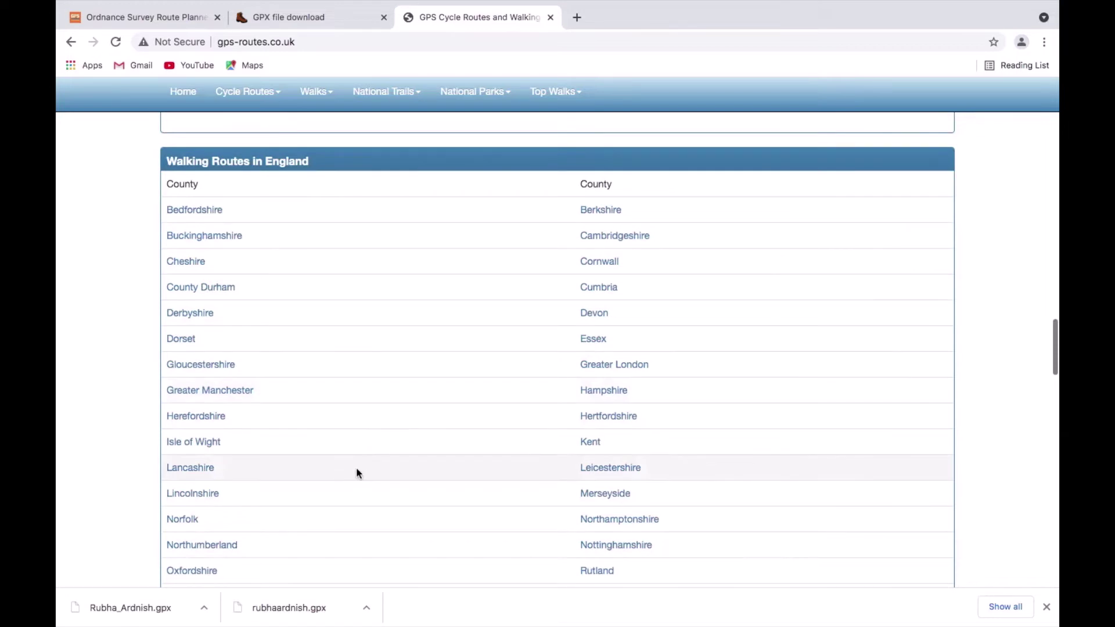
{"action": "scroll", "coordinate": [357, 470], "scroll_direction": "down", "scroll_amount": 3}
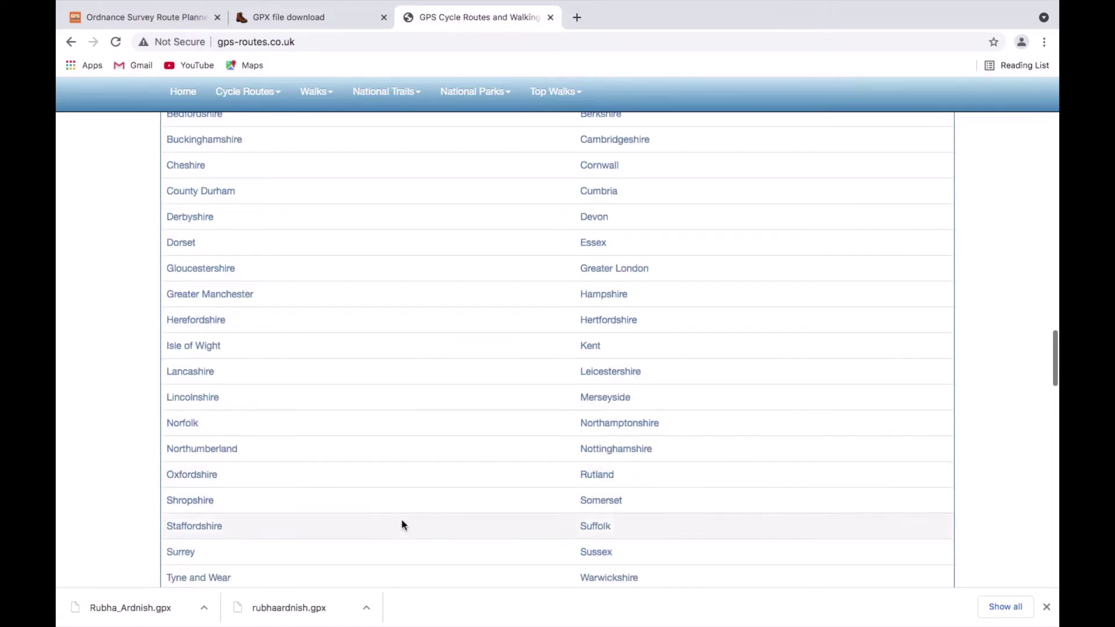
{"action": "scroll", "coordinate": [403, 524], "scroll_direction": "down", "scroll_amount": 2}
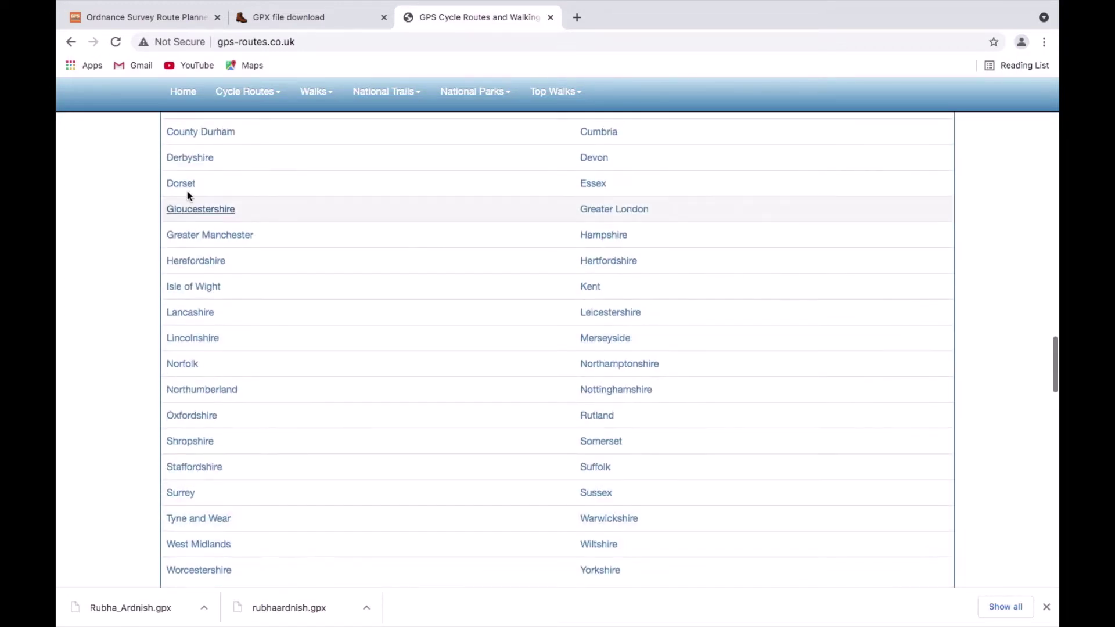
{"action": "left_click", "coordinate": [199, 210]}
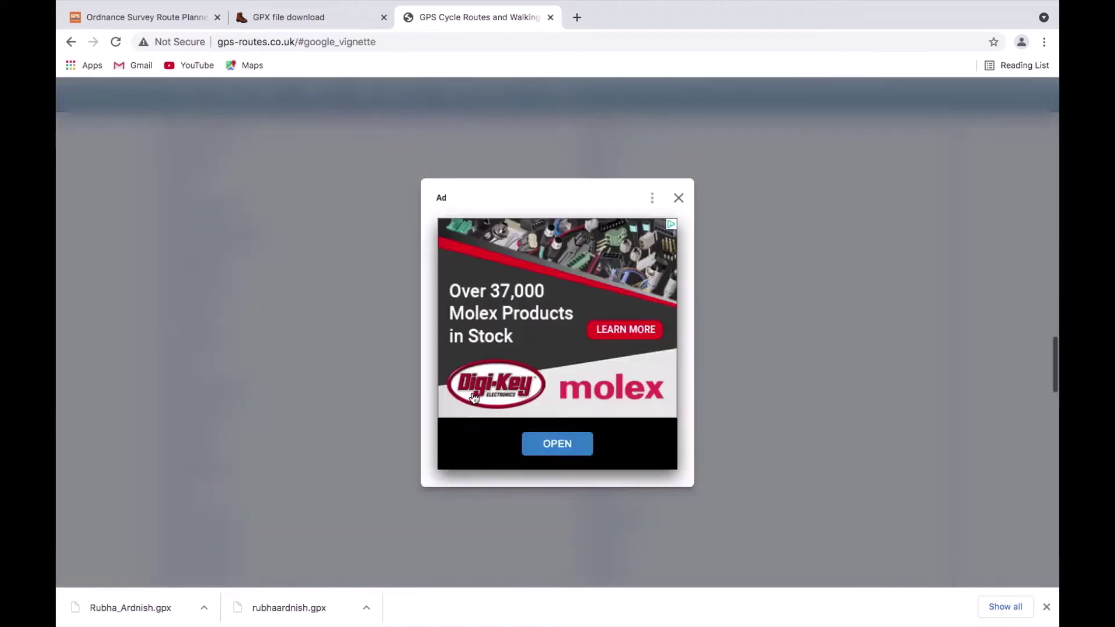
{"action": "left_click", "coordinate": [680, 198]}
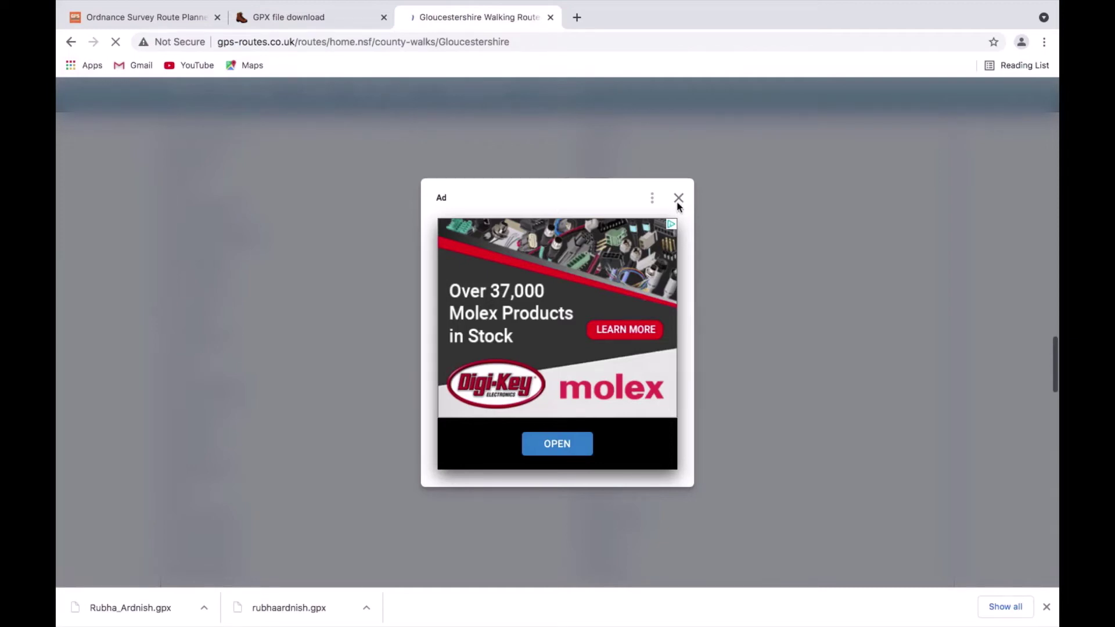
{"action": "left_click", "coordinate": [678, 203]}
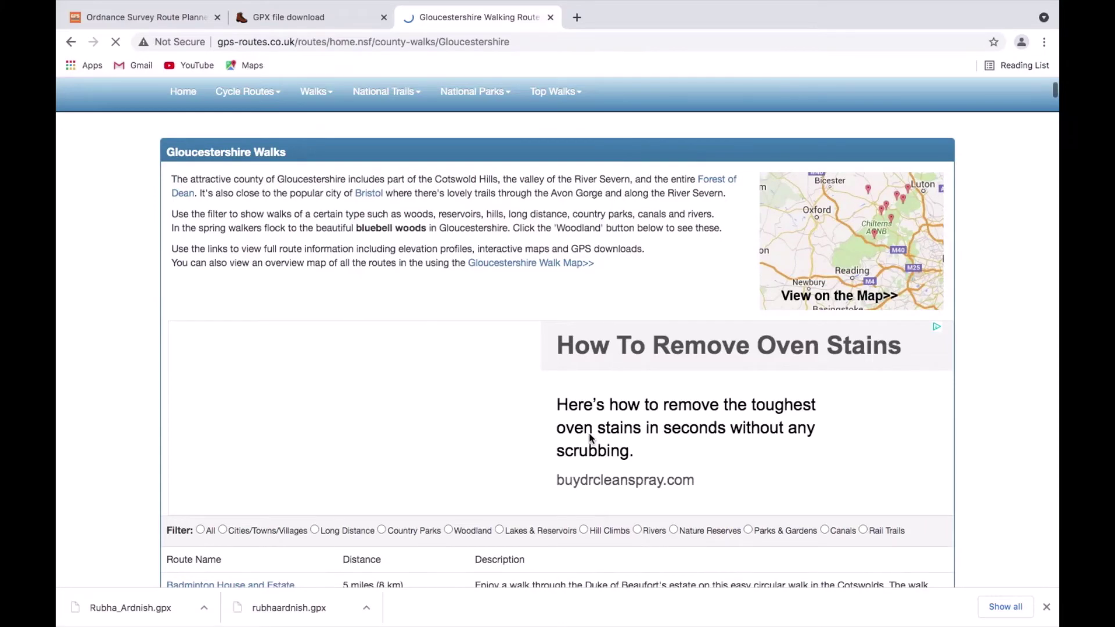
- Browse the Gloucestershire walks and open the Cam Peak Dursley walk
{"action": "scroll", "coordinate": [281, 307], "scroll_direction": "down", "scroll_amount": 4}
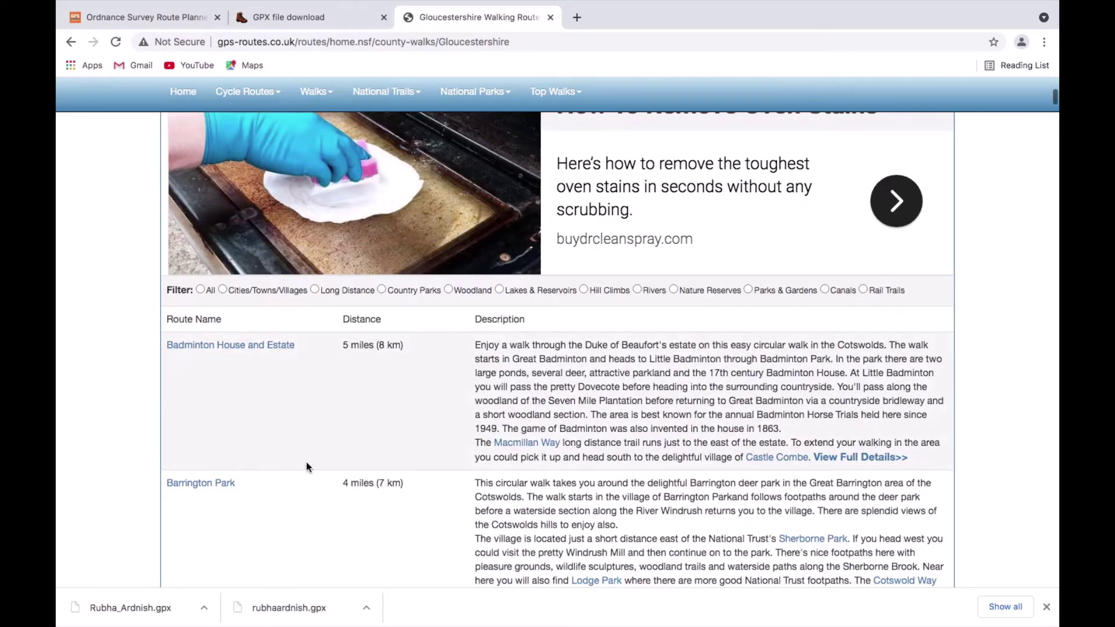
{"action": "scroll", "coordinate": [310, 471], "scroll_direction": "down", "scroll_amount": 3}
{"action": "scroll", "coordinate": [310, 474], "scroll_direction": "down", "scroll_amount": 7}
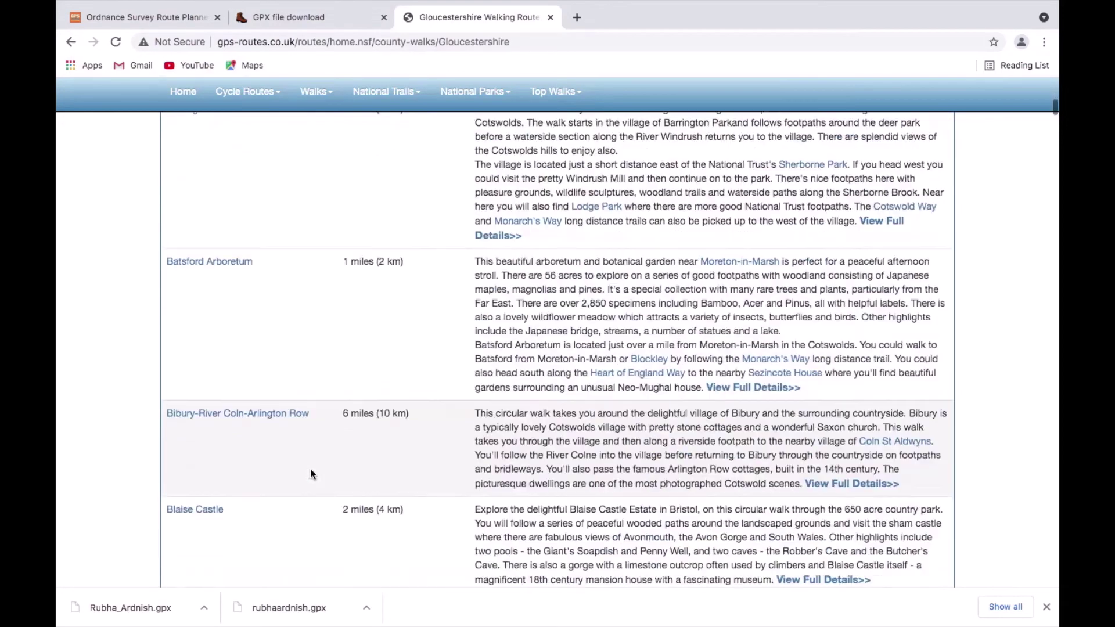
{"action": "scroll", "coordinate": [310, 472], "scroll_direction": "down", "scroll_amount": 6}
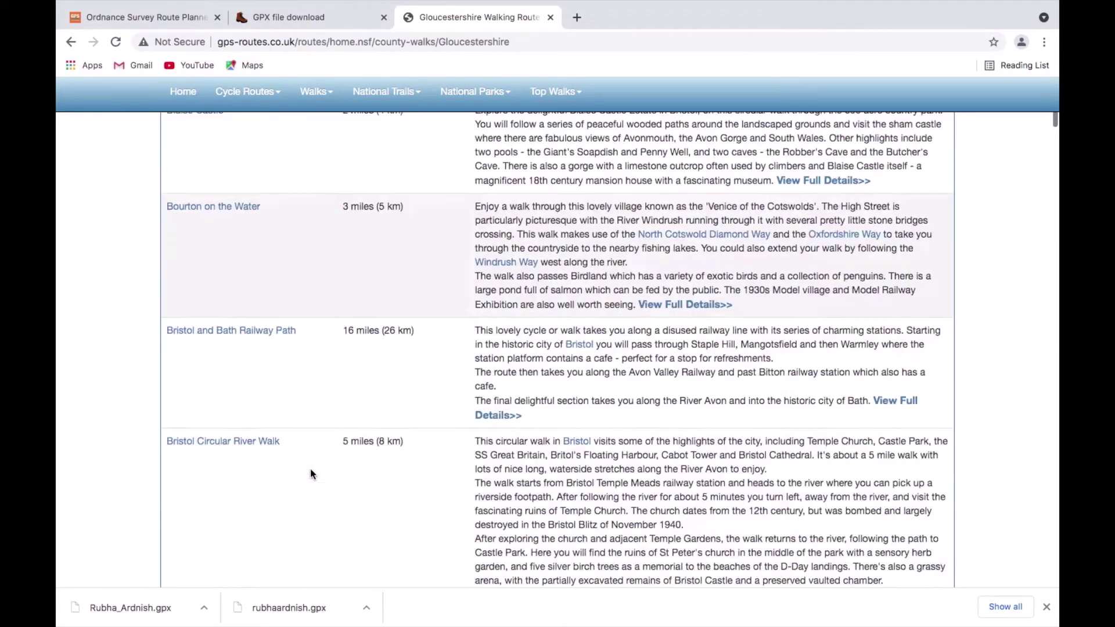
{"action": "scroll", "coordinate": [307, 474], "scroll_direction": "down", "scroll_amount": 6}
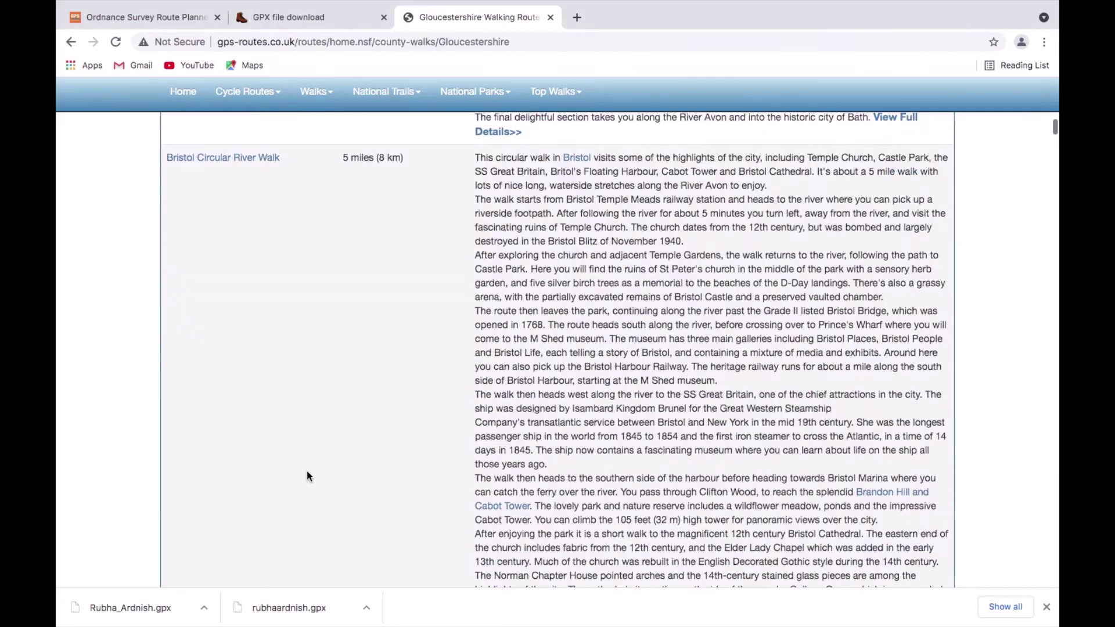
{"action": "scroll", "coordinate": [309, 474], "scroll_direction": "down", "scroll_amount": 7}
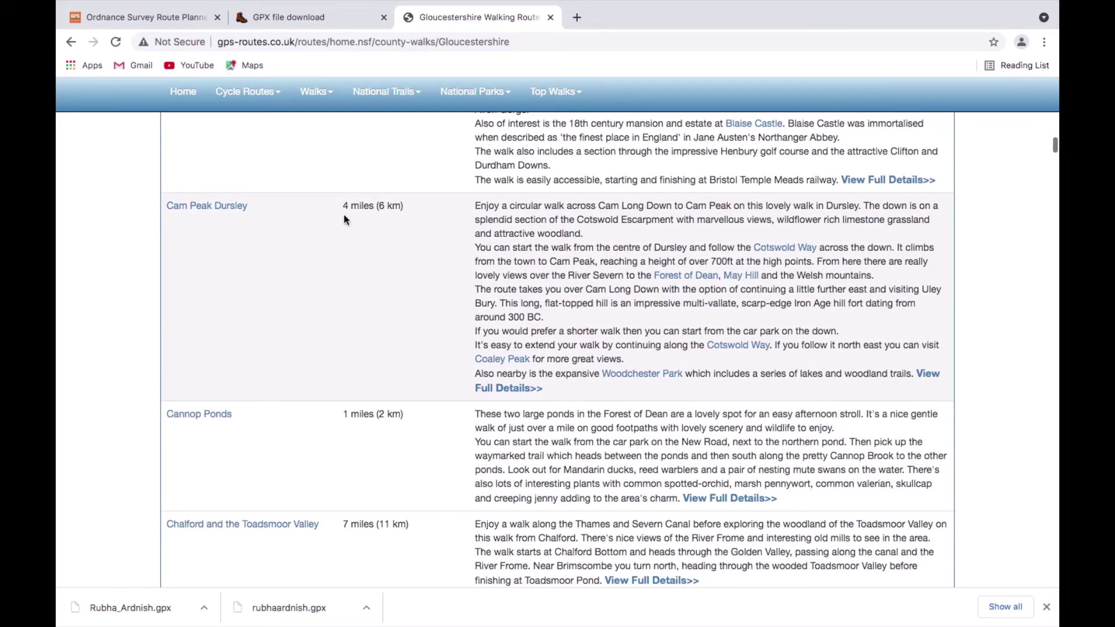
{"action": "left_click", "coordinate": [213, 209]}
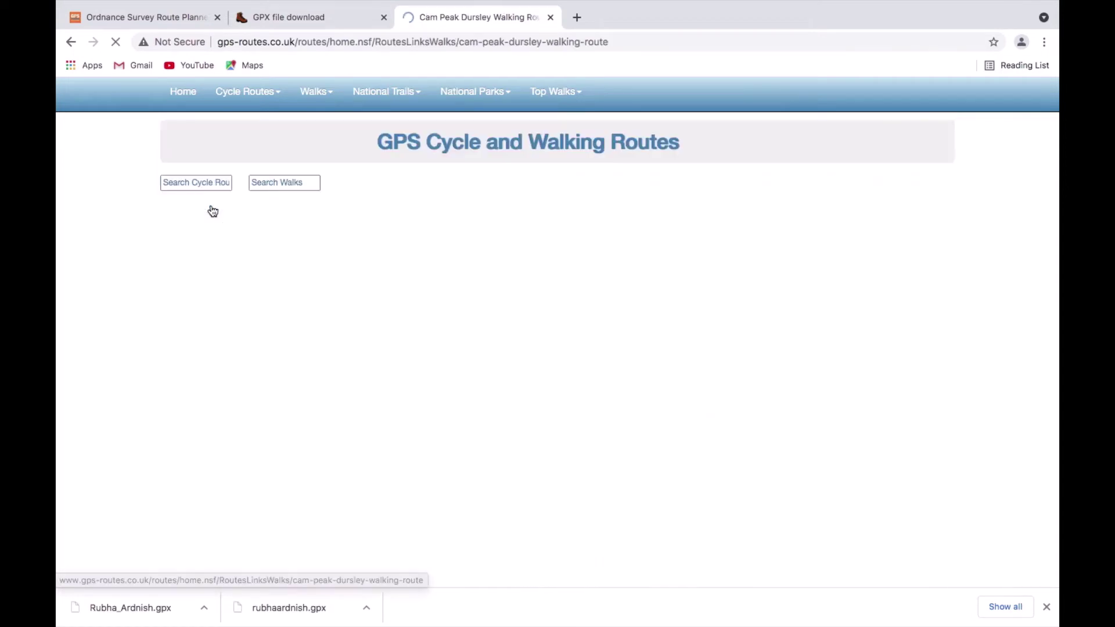
- Download the GPX file Cam Peak Dursley.gpx from the walk's GPS files section
{"action": "scroll", "coordinate": [425, 353], "scroll_direction": "down", "scroll_amount": 5}
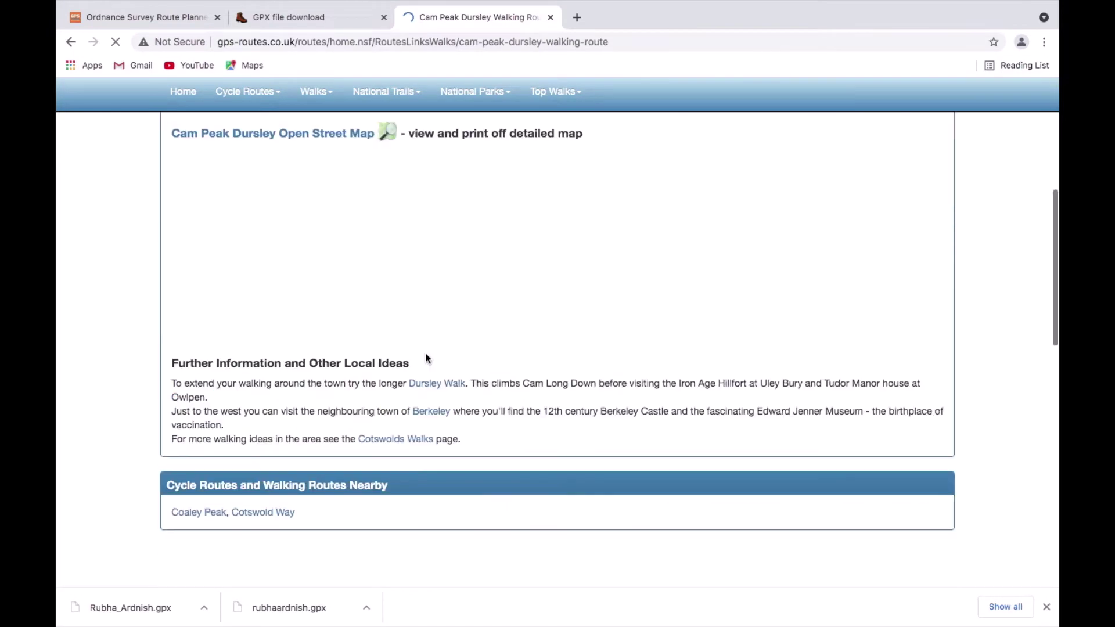
{"action": "scroll", "coordinate": [426, 356], "scroll_direction": "down", "scroll_amount": 10}
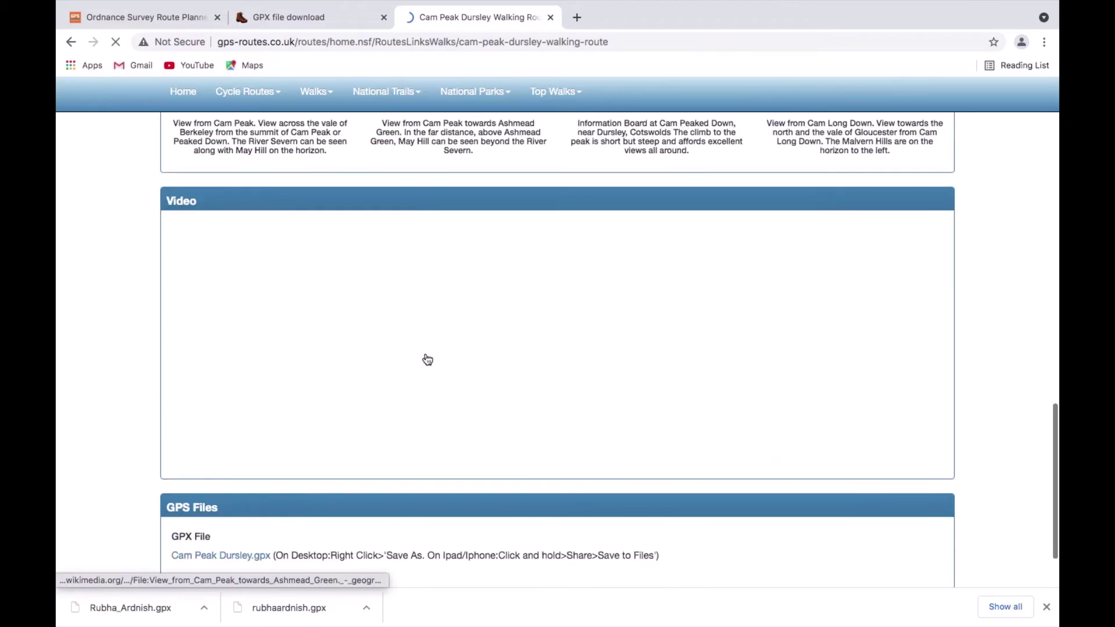
{"action": "scroll", "coordinate": [427, 359], "scroll_direction": "down", "scroll_amount": 2}
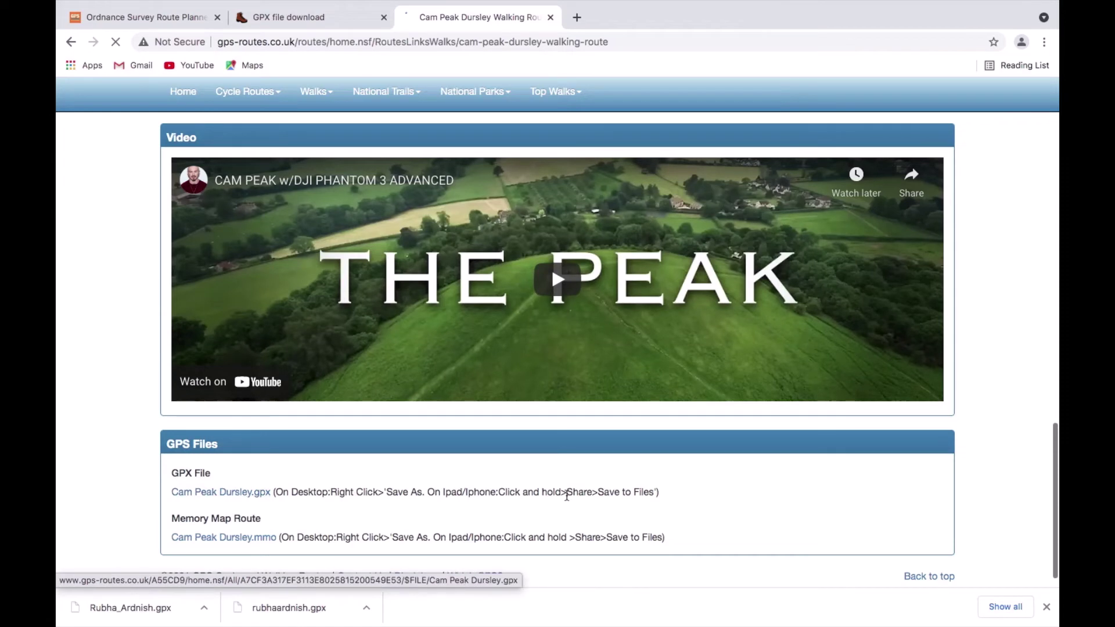
{"action": "left_click", "coordinate": [226, 498]}
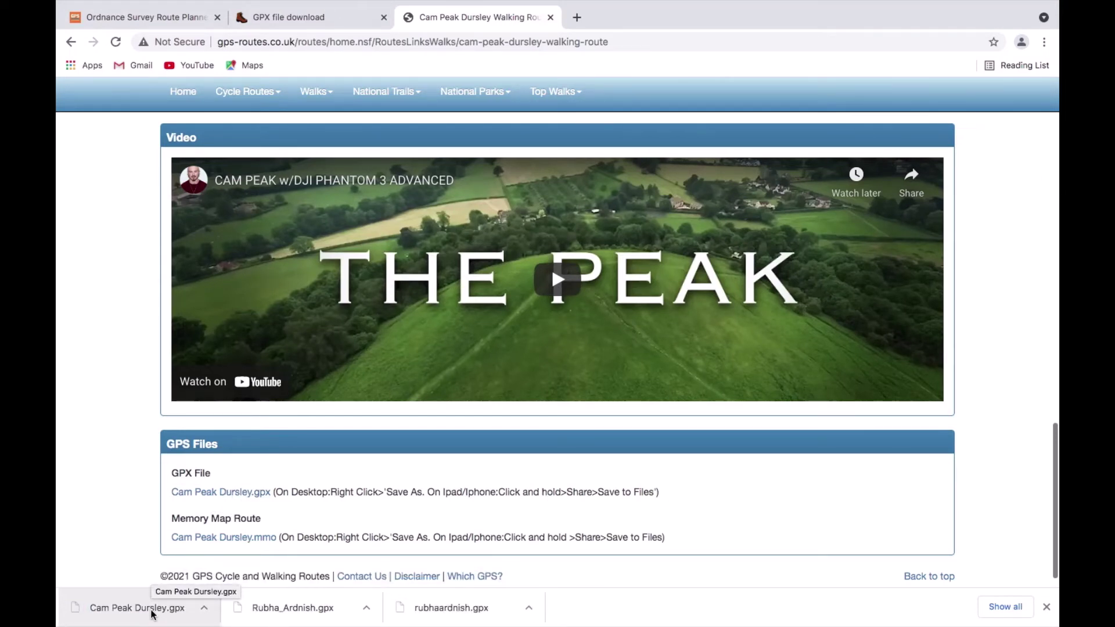
- Switch to the Ordnance Survey route planner and load Cam Peak Dursley.gpx from the Downloads folder
{"action": "left_click", "coordinate": [114, 19]}
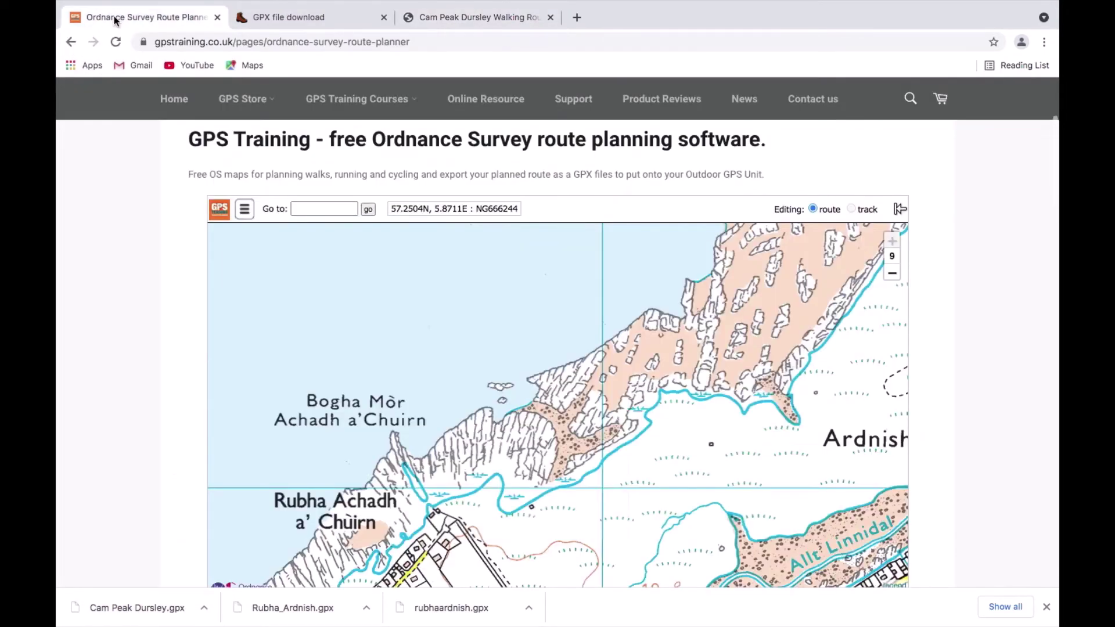
{"action": "left_click", "coordinate": [245, 210]}
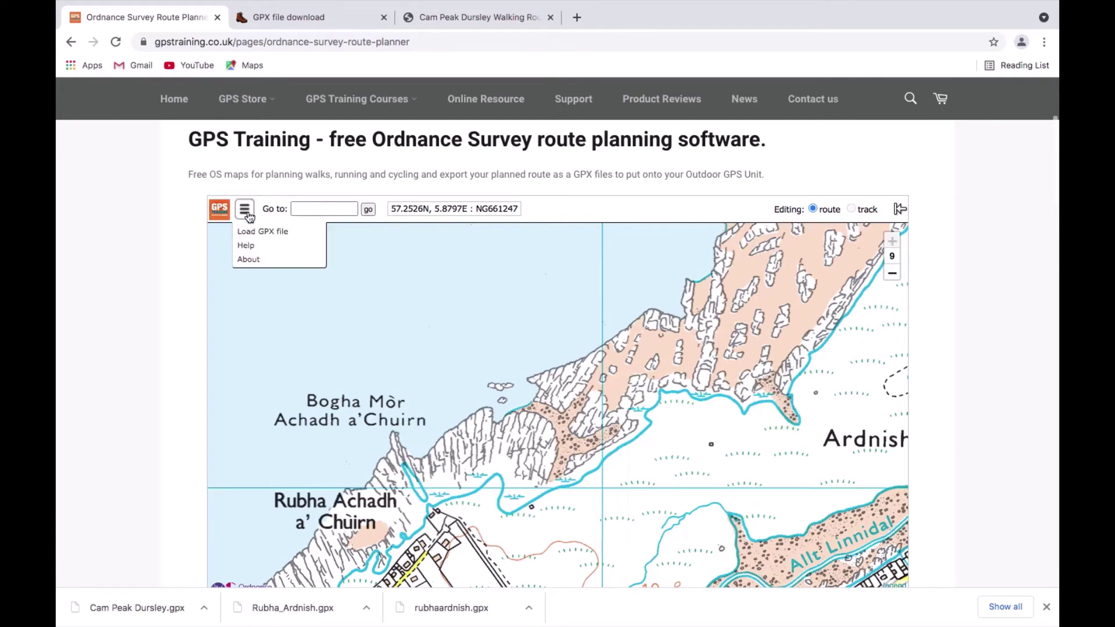
{"action": "left_click", "coordinate": [256, 228]}
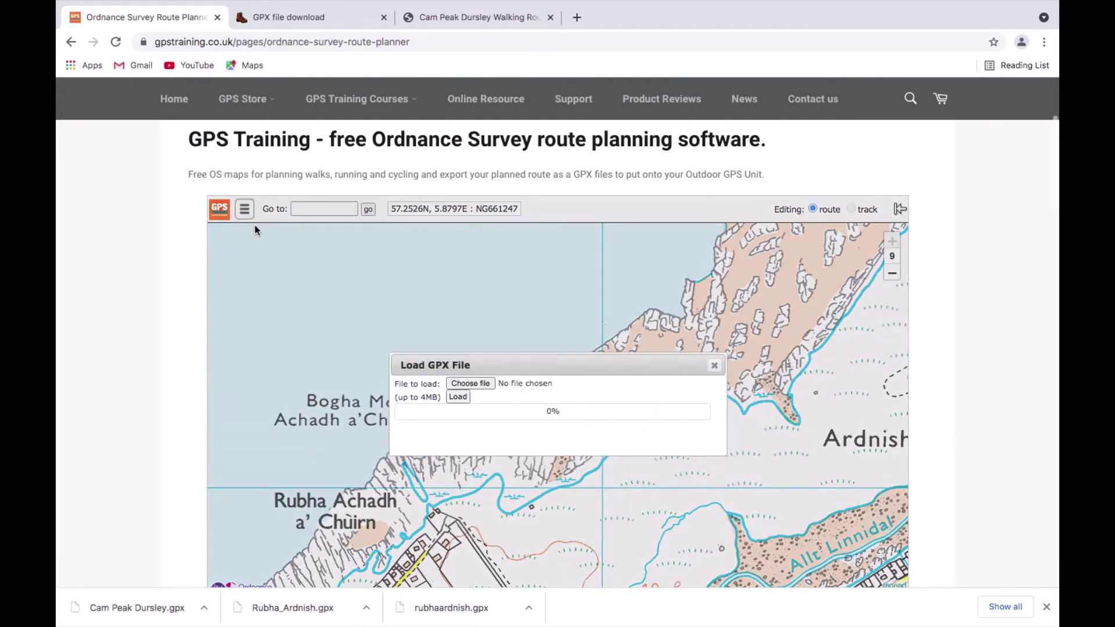
{"action": "left_click", "coordinate": [466, 386]}
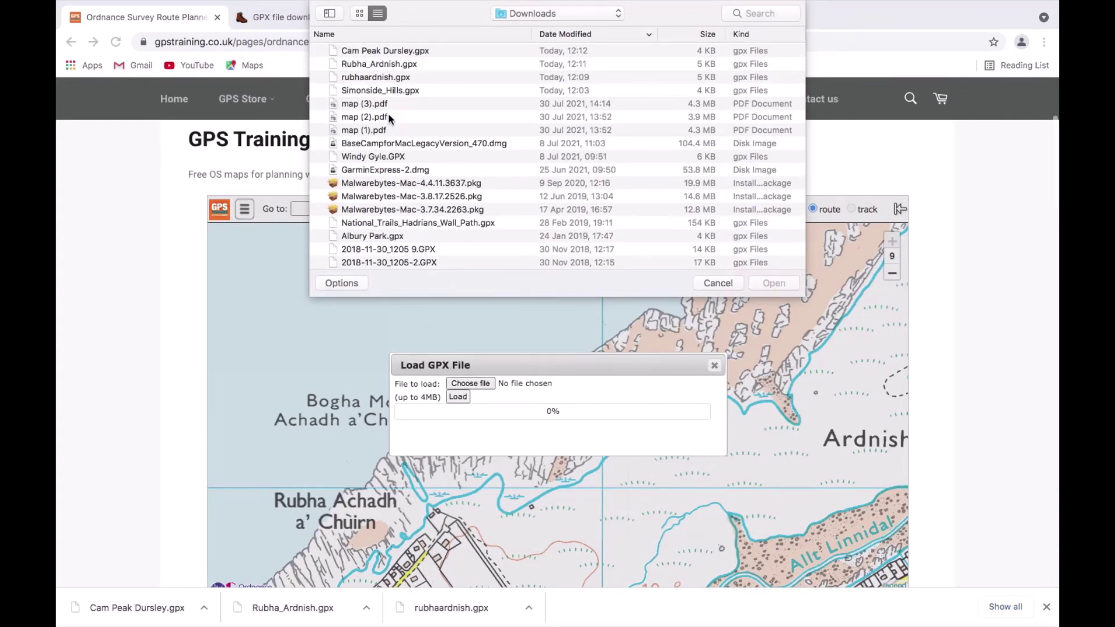
{"action": "left_click", "coordinate": [372, 54]}
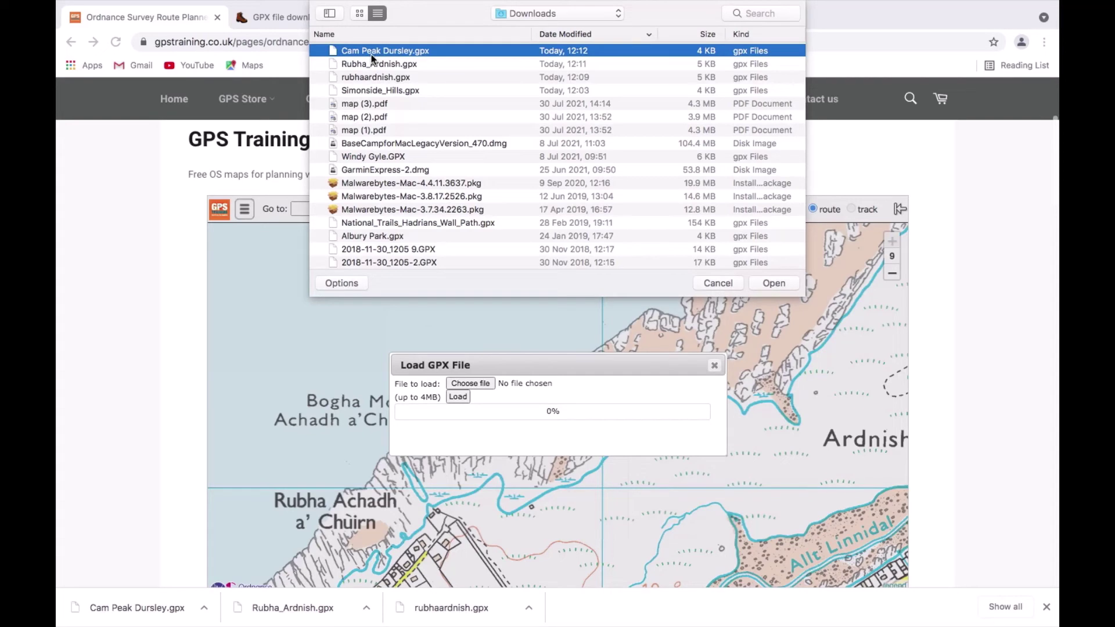
{"action": "left_click", "coordinate": [769, 283]}
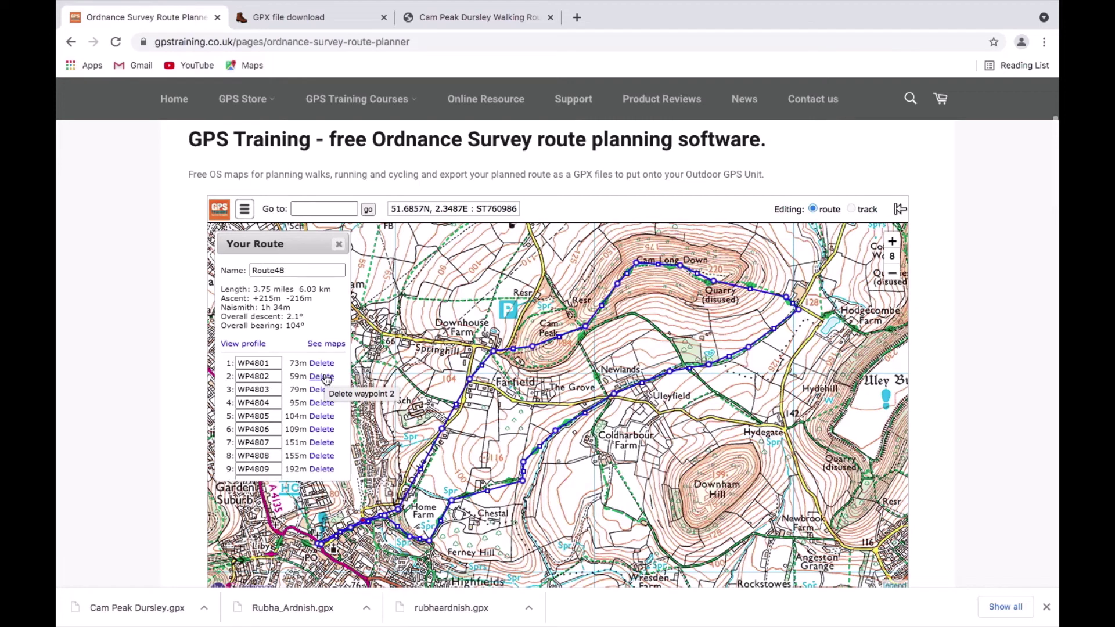
- Check the loaded route's height profile, close it and rename the route as Dursley
{"action": "left_click", "coordinate": [238, 345]}
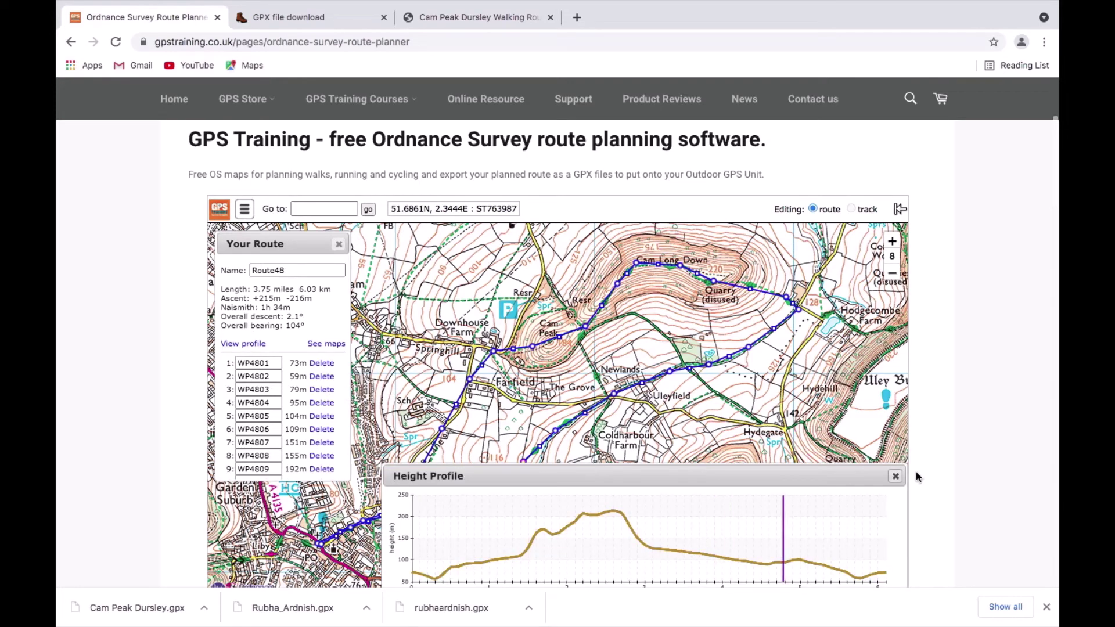
{"action": "left_click", "coordinate": [895, 476]}
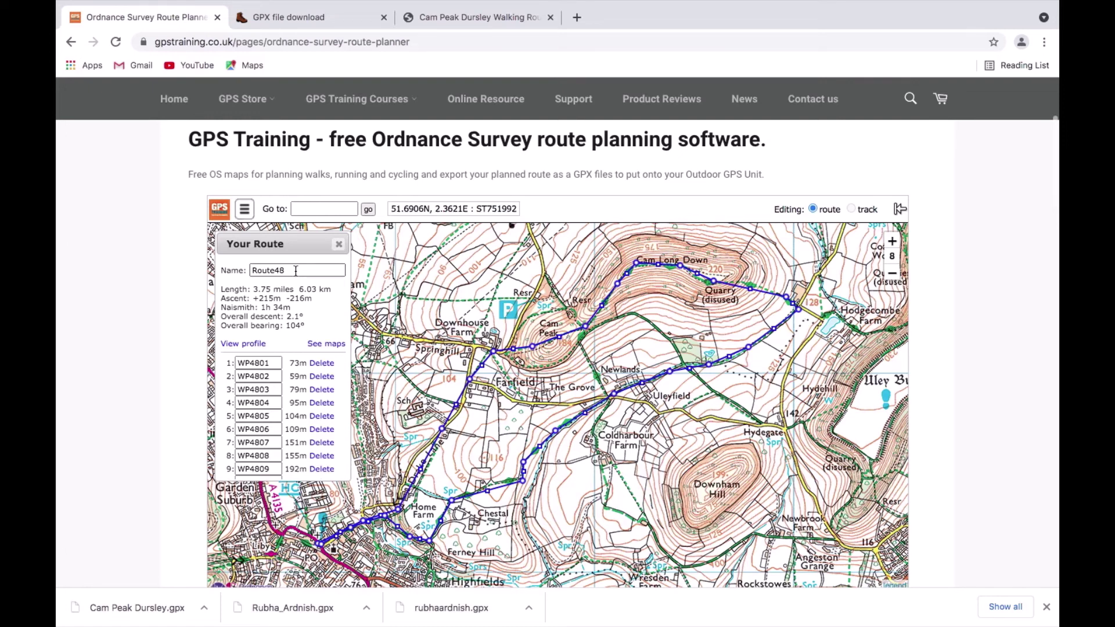
{"action": "left_click_drag", "start_coordinate": [295, 271], "coordinate": [227, 265]}
{"action": "type", "text": "Dursley"}
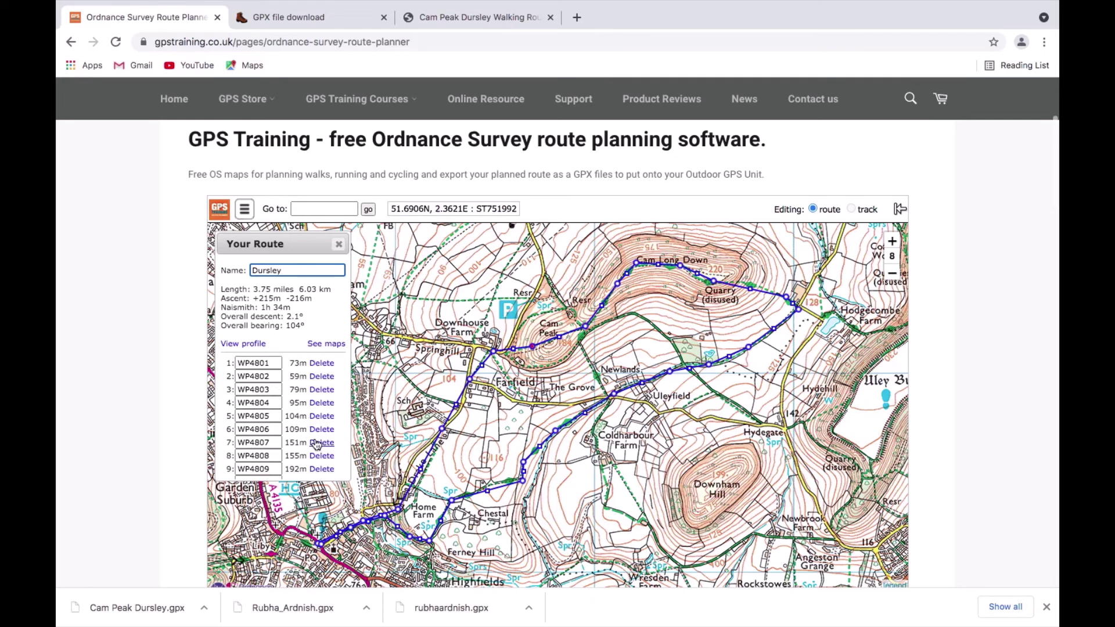
- Download the renamed Dursley route as a GPX file
{"action": "scroll", "coordinate": [323, 451], "scroll_direction": "down", "scroll_amount": 1}
{"action": "scroll", "coordinate": [324, 450], "scroll_direction": "down", "scroll_amount": 4}
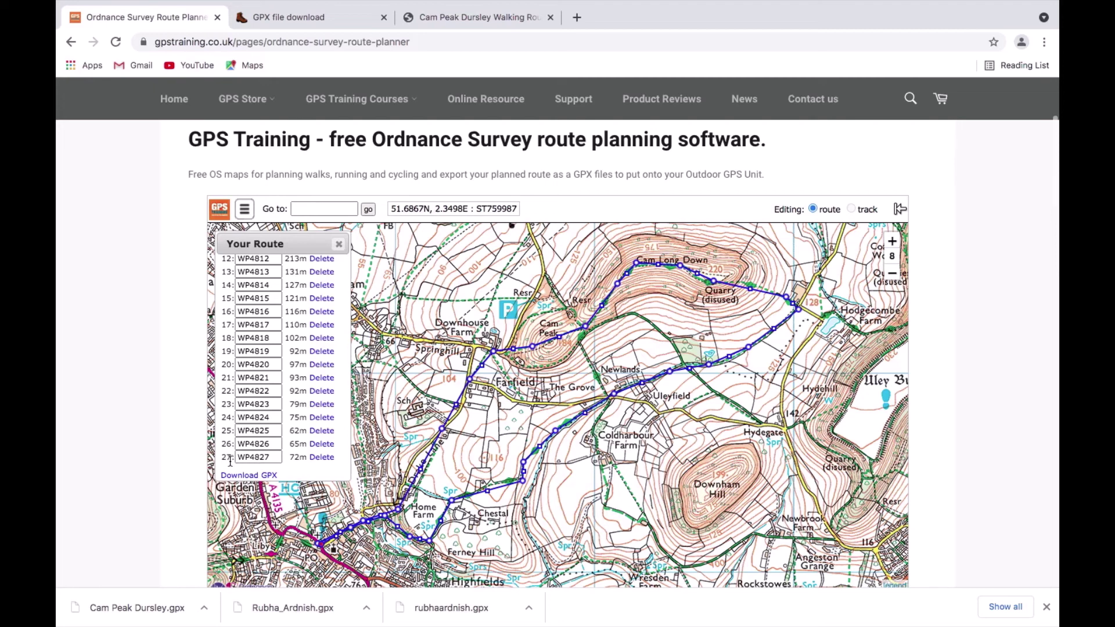
{"action": "left_click", "coordinate": [248, 475]}
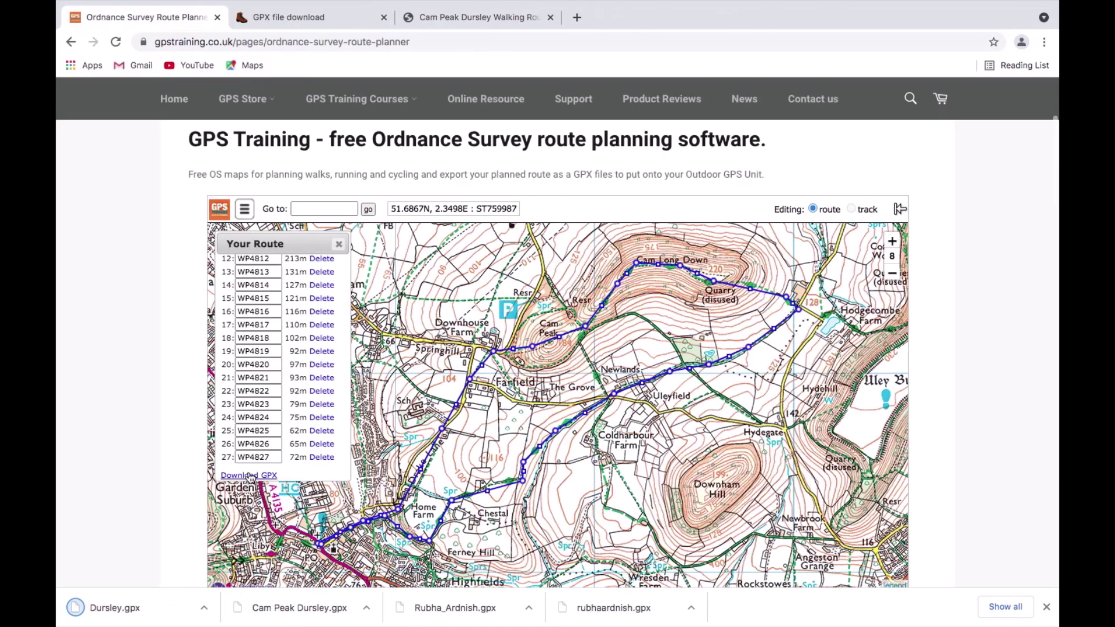